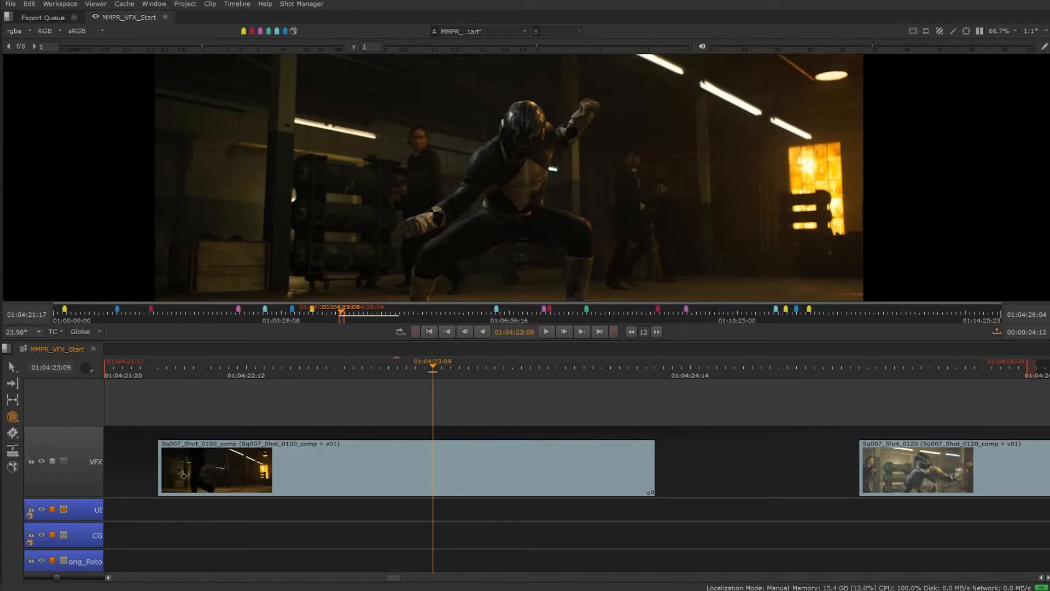
Step: Retime the Sq007_Shot_0100_comp clip by stretching its start and end edges on the timeline
{"action": "left_click_drag", "start_coordinate": [160, 468], "coordinate": [247, 468]}
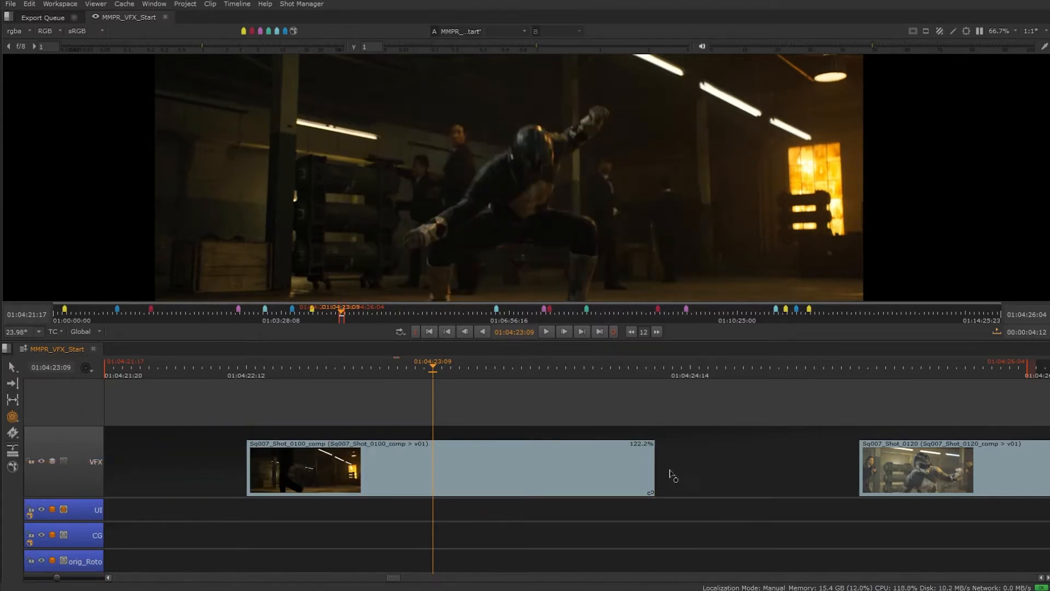
{"action": "left_click_drag", "start_coordinate": [653, 465], "coordinate": [800, 469]}
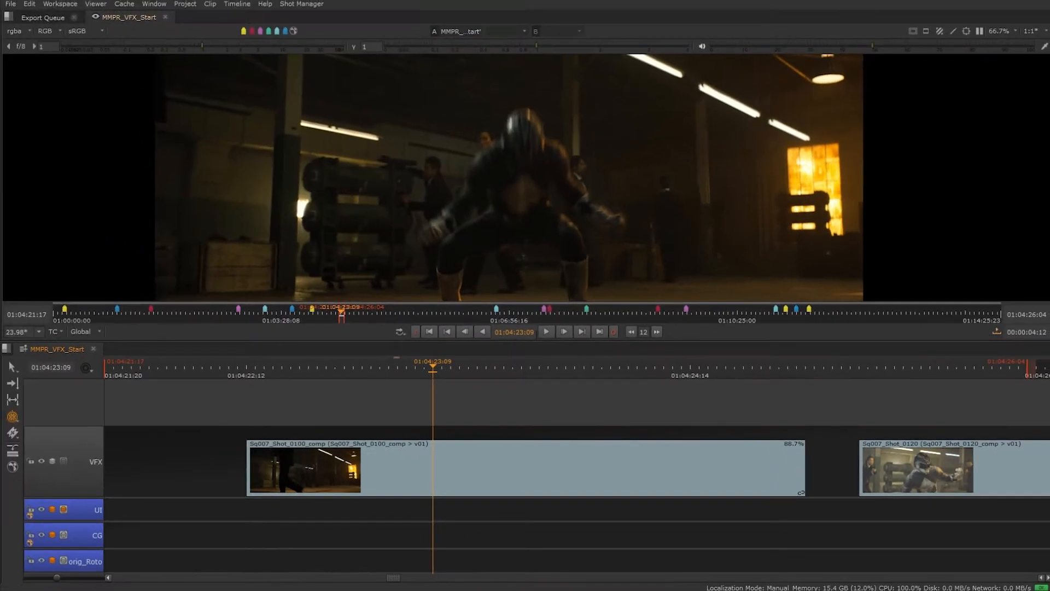
{"action": "left_click", "coordinate": [242, 261]}
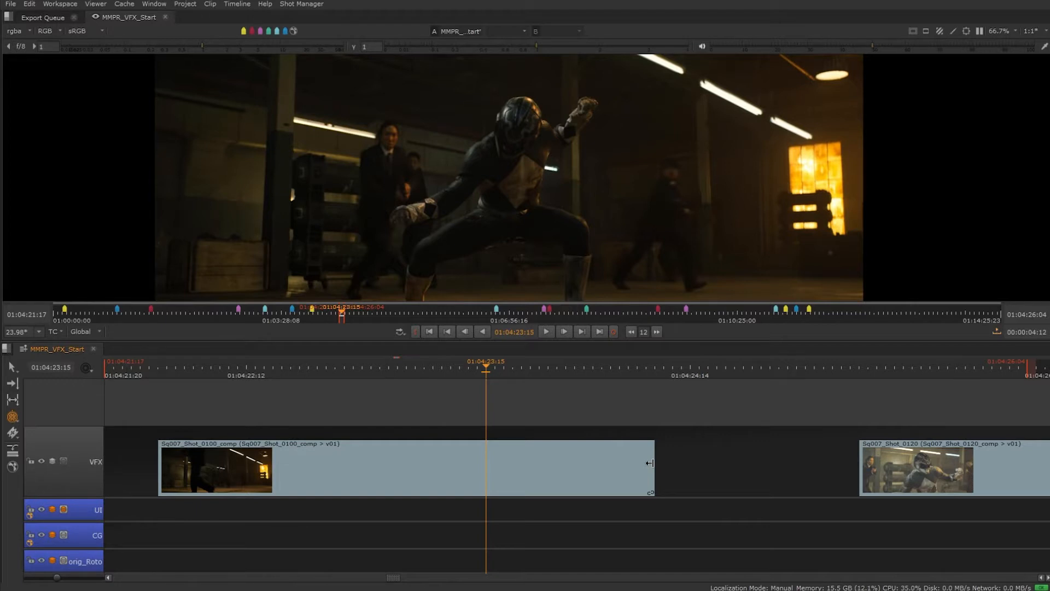
Step: Nudge the clip's end edge forward and back by single frames and by larger frame steps
{"action": "left_click", "coordinate": [650, 464]}
{"action": "key", "text": "period"}
{"action": "key", "text": "period"}
{"action": "key", "text": "period"}
{"action": "key", "text": "period"}
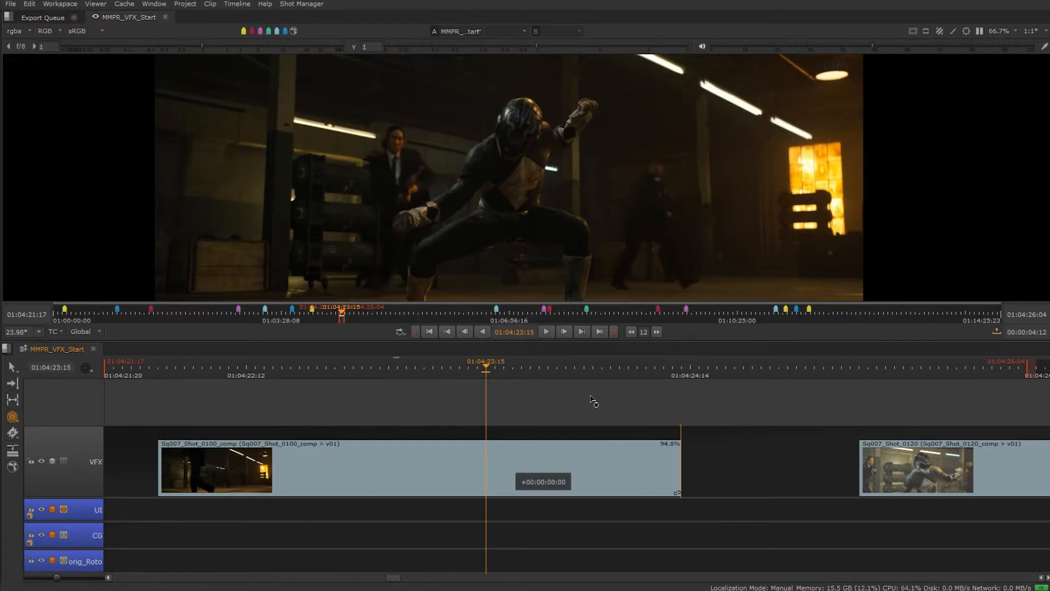
{"action": "key", "text": "comma"}
{"action": "key", "text": "comma"}
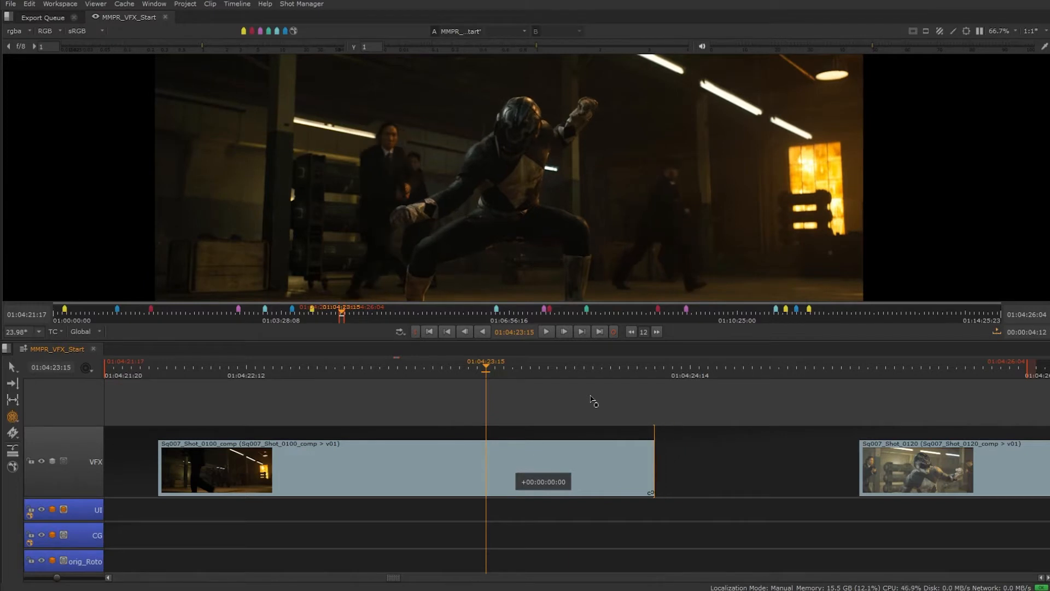
{"action": "key", "text": "shift+period"}
{"action": "key", "text": "shift+comma"}
{"action": "key", "text": "shift+comma"}
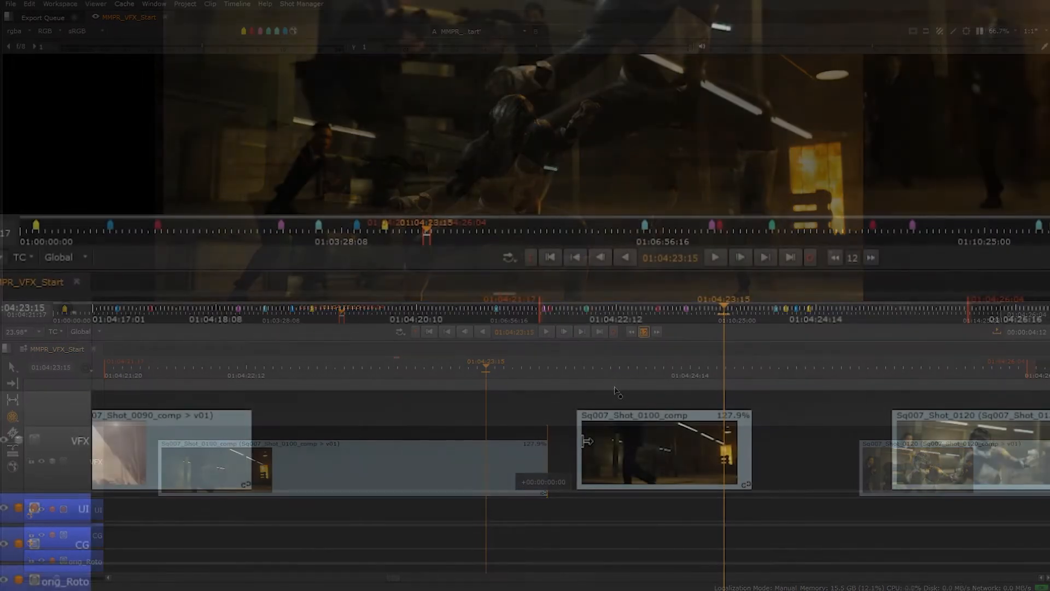
Step: Filter the spreadsheet to show only the Sq008_Shot_0050_comp_v01 clip
{"action": "left_click_drag", "start_coordinate": [569, 442], "coordinate": [260, 434]}
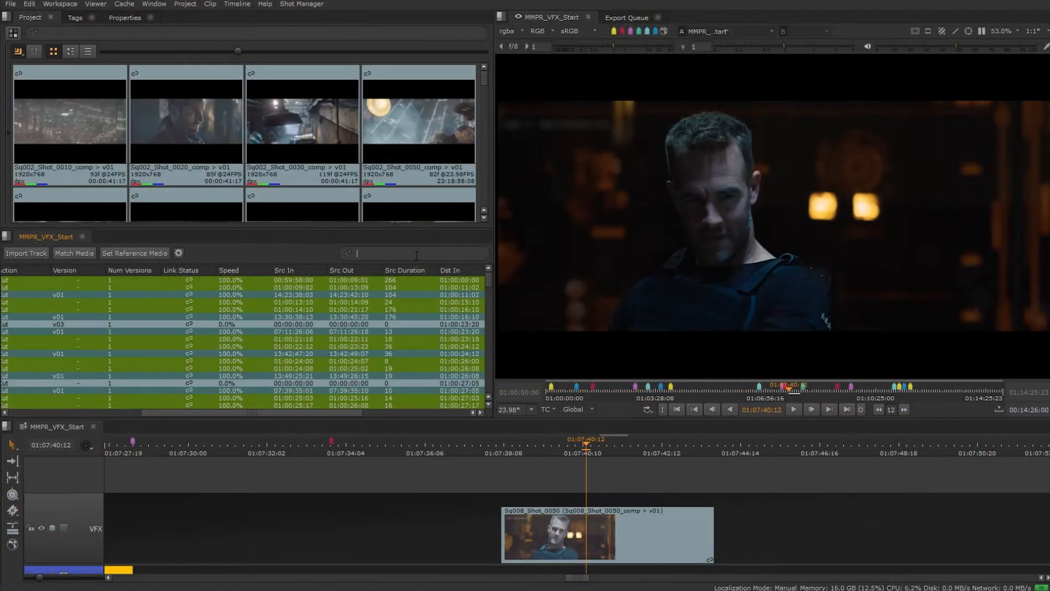
{"action": "type", "text": "/Sq008_Shot_0050_comp_v01"}
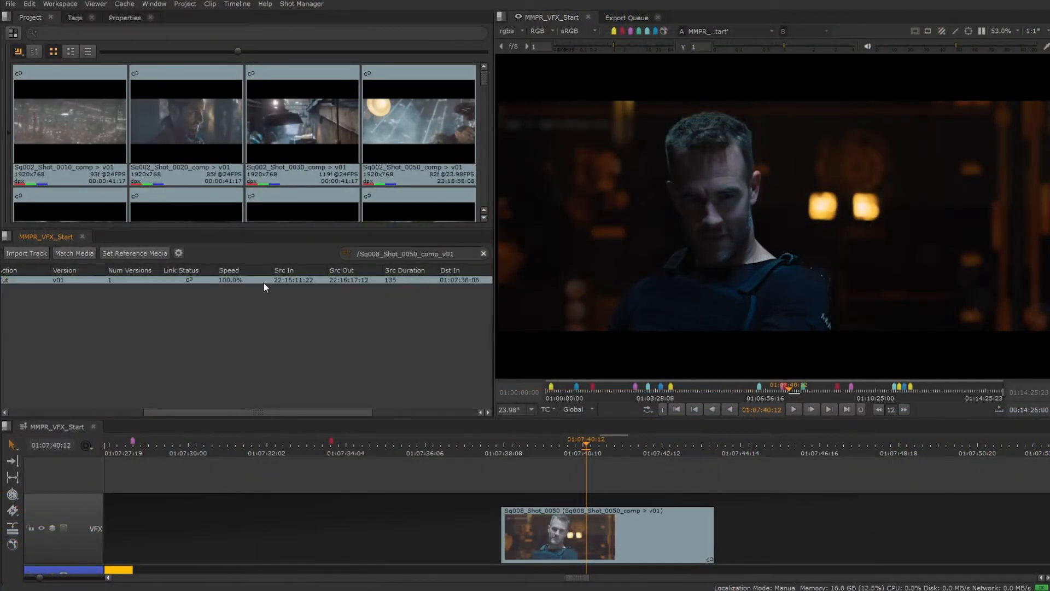
Step: Set the clip's speed to 60% in the spreadsheet, then undo the change
{"action": "double_click", "coordinate": [225, 279]}
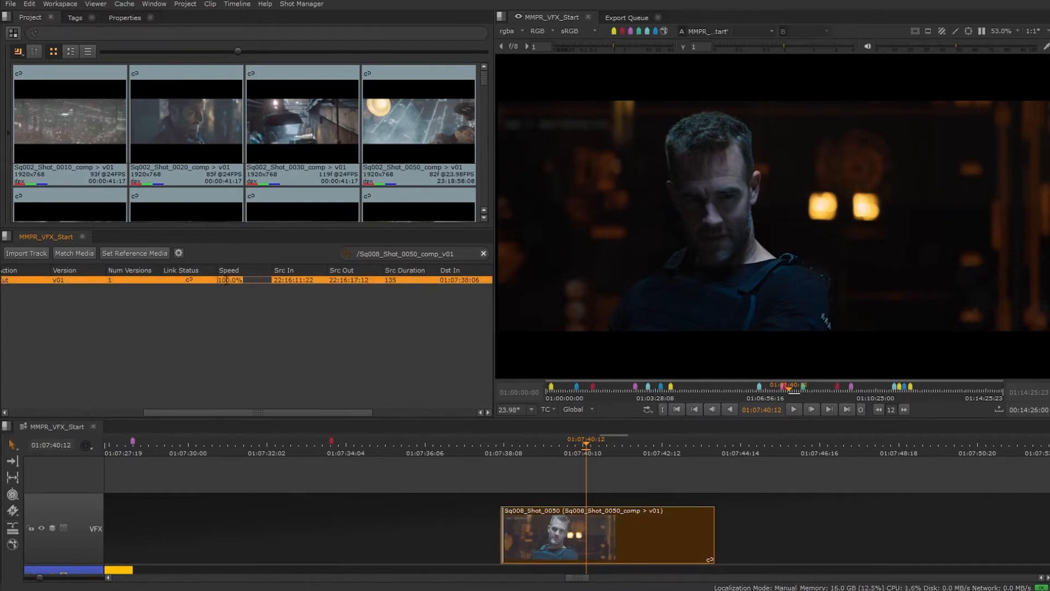
{"action": "type", "text": "60"}
{"action": "key", "text": "Return"}
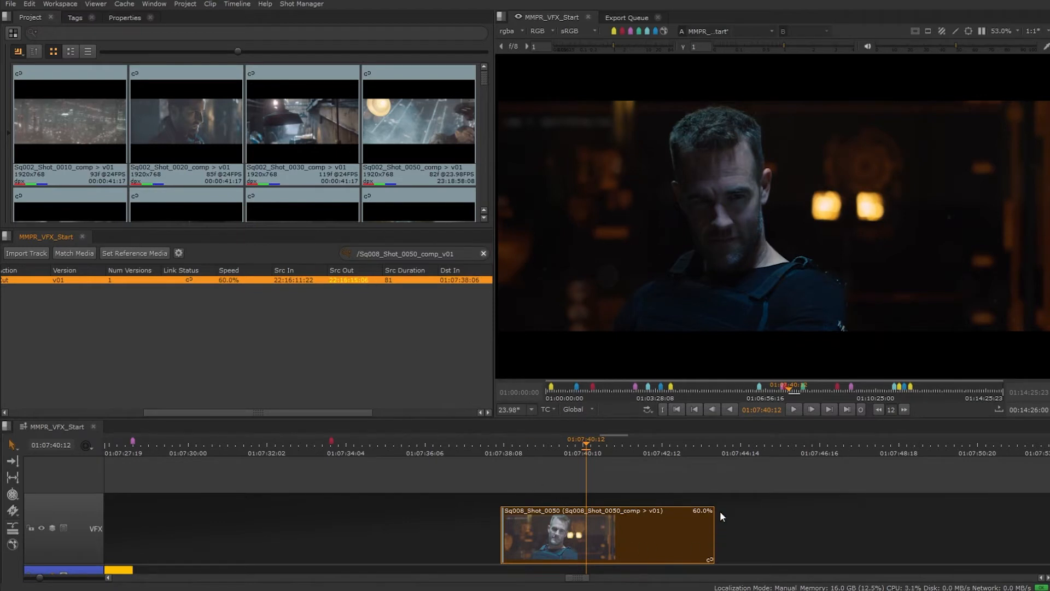
{"action": "key", "text": "ctrl+z"}
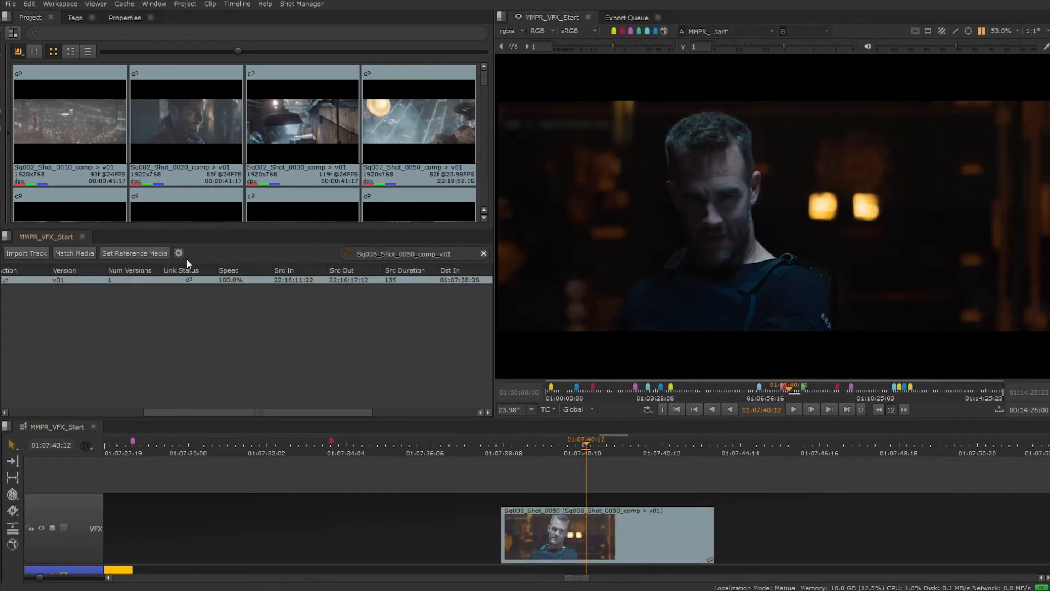
Step: Set the spreadsheet's retime method to Keep source duration
{"action": "left_click", "coordinate": [178, 253]}
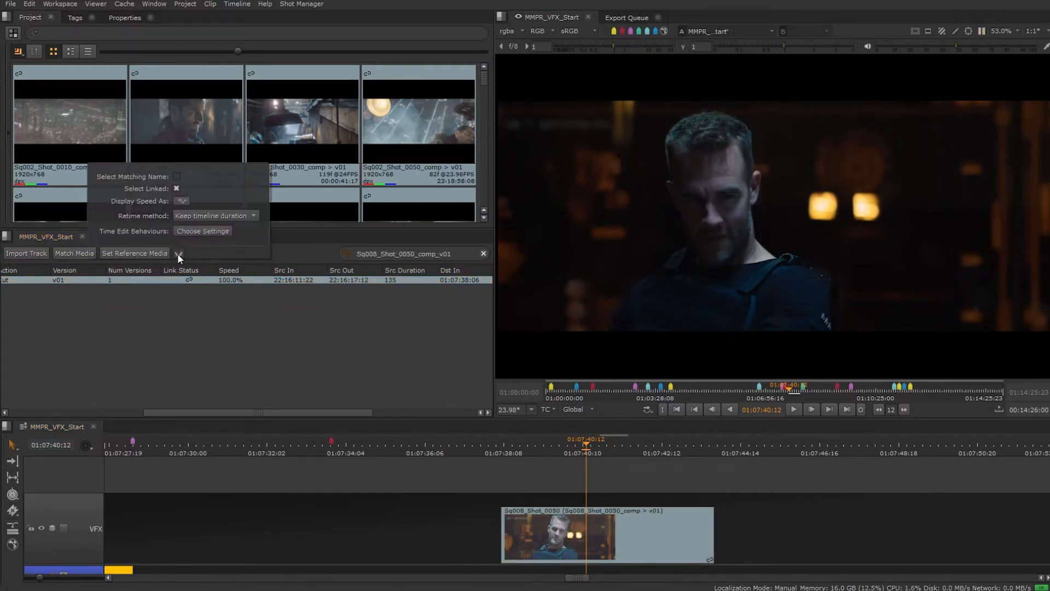
{"action": "left_click", "coordinate": [234, 216]}
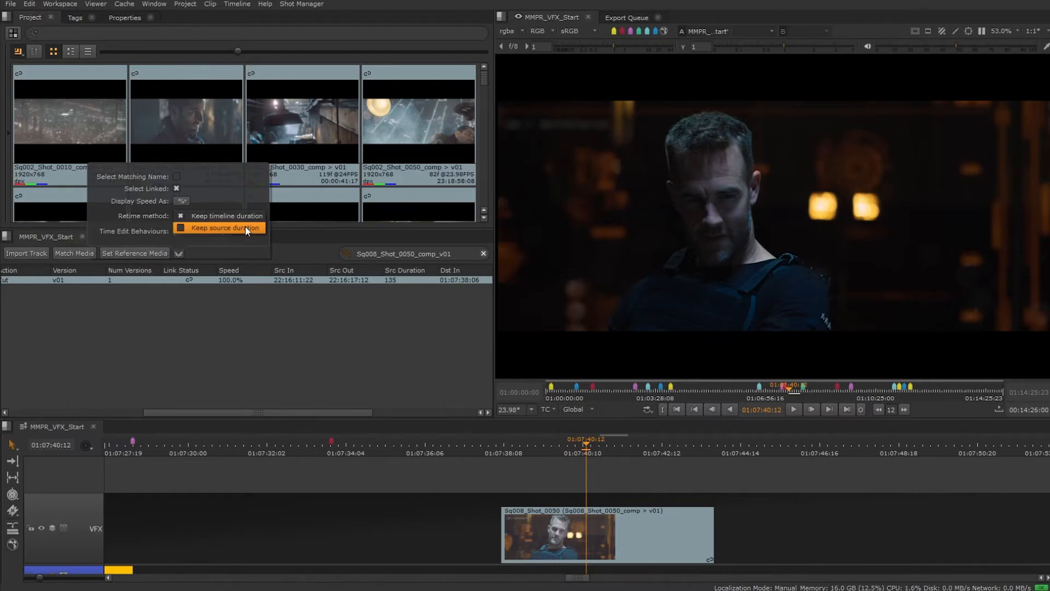
{"action": "left_click", "coordinate": [245, 227]}
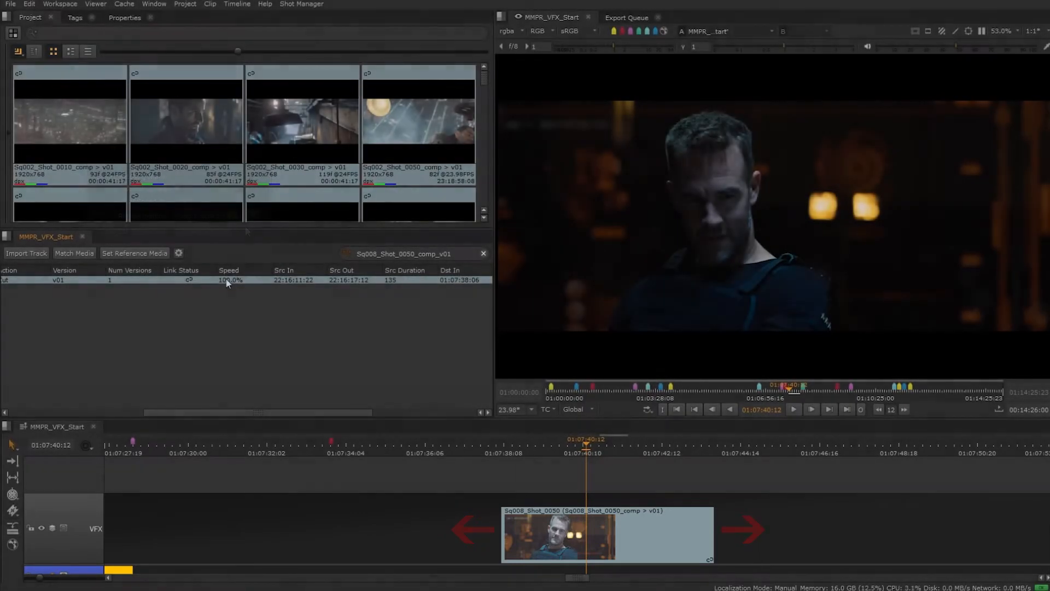
Step: Set the clip's speed to 50% and briefly play back the retimed clip
{"action": "left_click", "coordinate": [226, 279]}
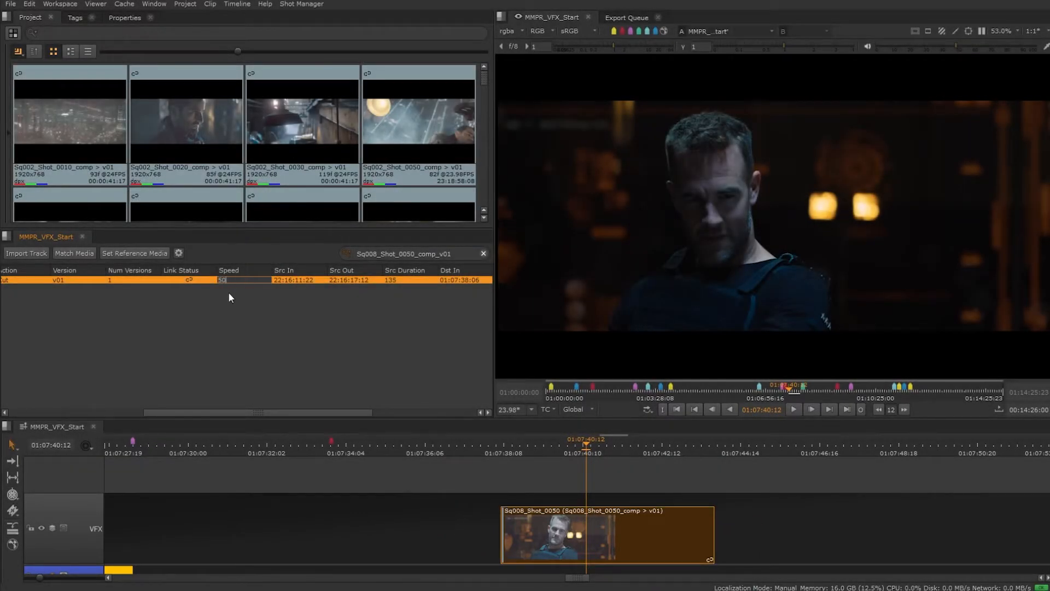
{"action": "key", "text": "Return"}
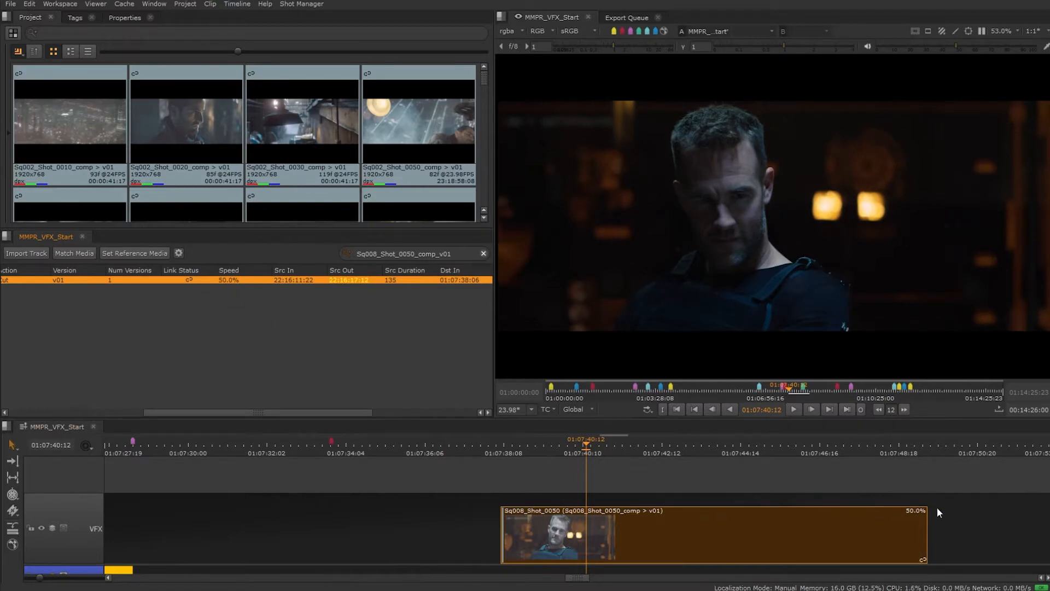
{"action": "left_click", "coordinate": [794, 409]}
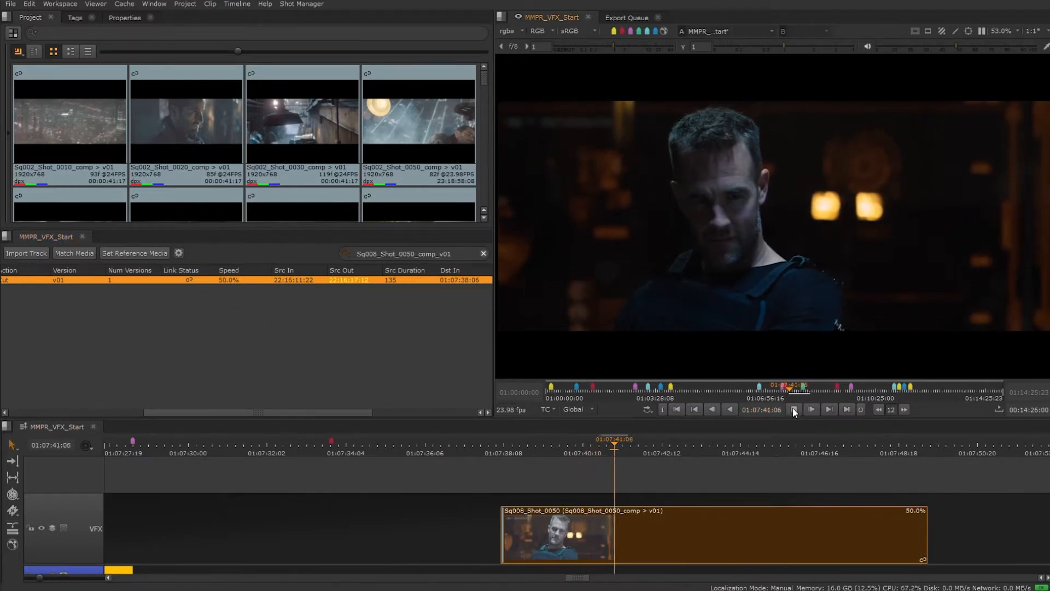
{"action": "left_click", "coordinate": [794, 409]}
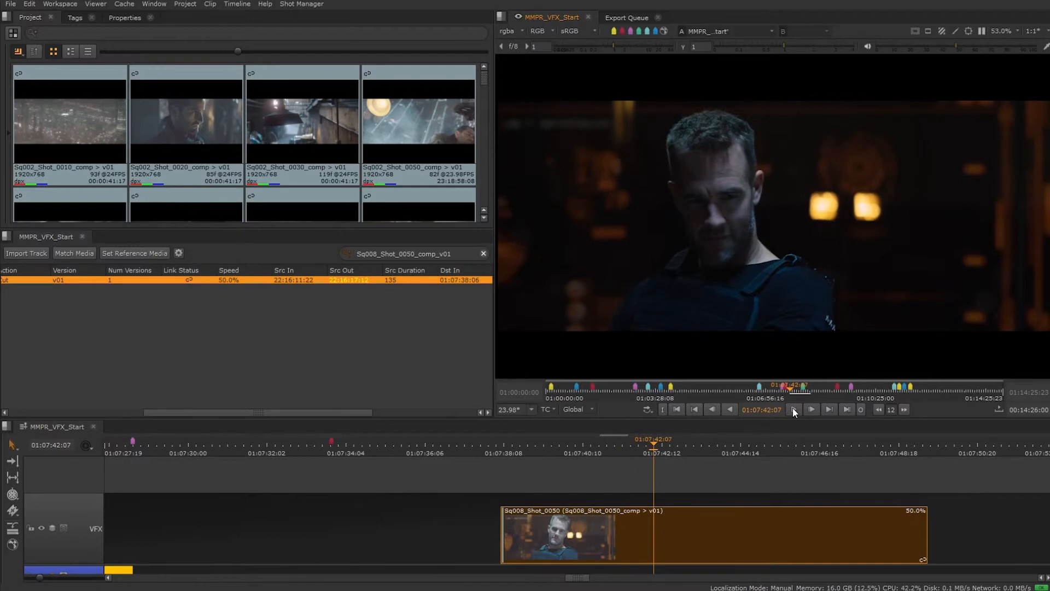
Step: Set the clip's speed to 200%
{"action": "double_click", "coordinate": [224, 280]}
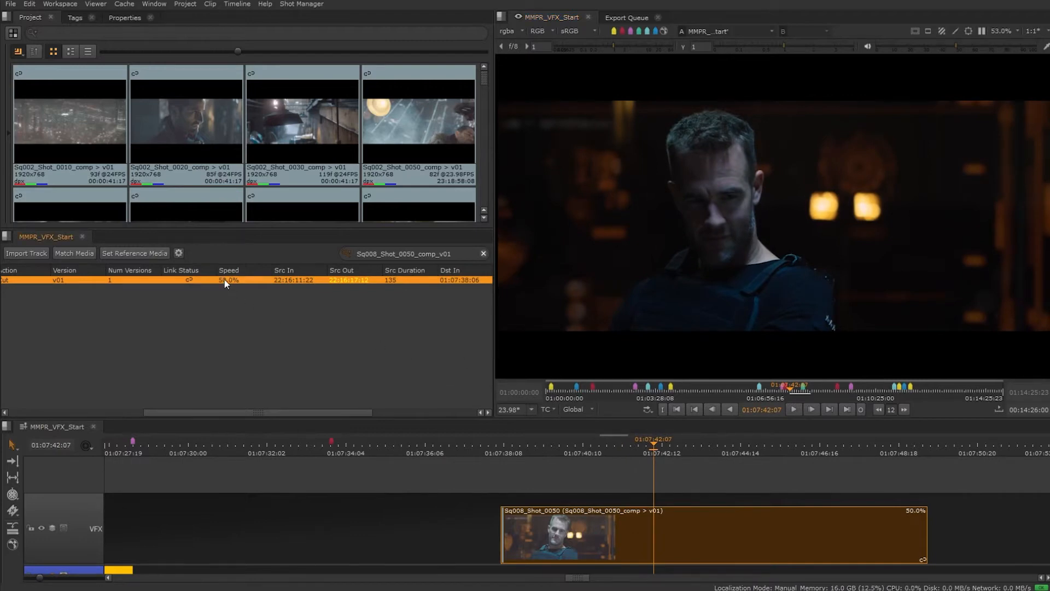
{"action": "type", "text": "200"}
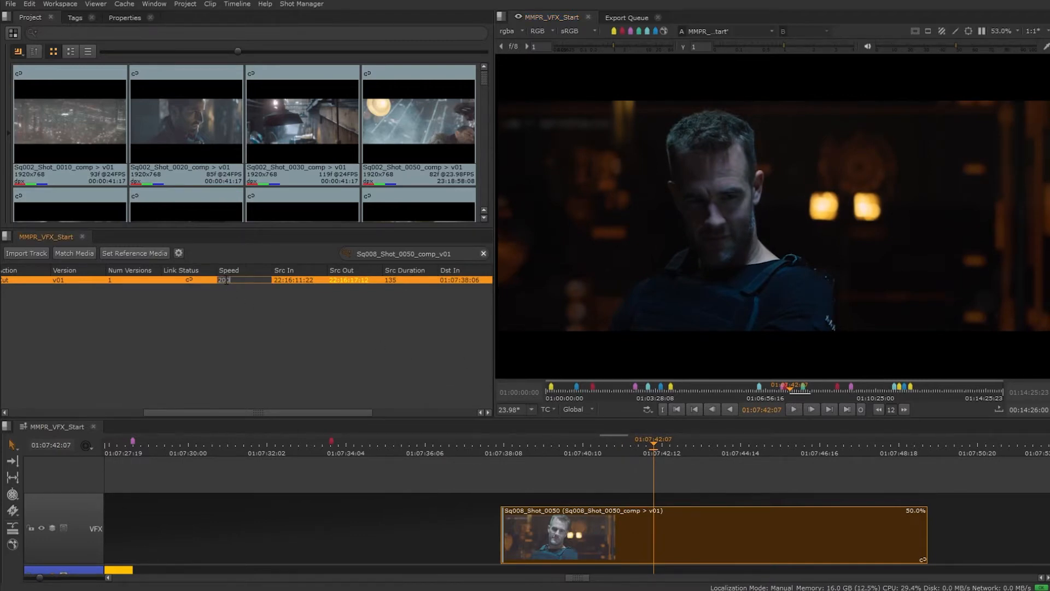
{"action": "key", "text": "Return"}
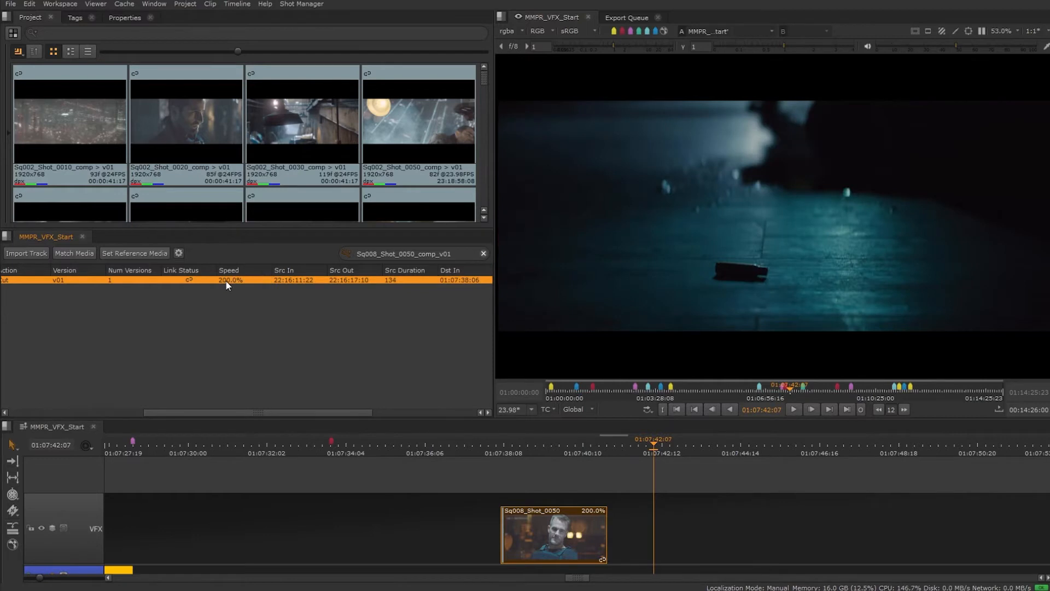
Step: Move the playhead back over the clip and undo the speed change
{"action": "left_click", "coordinate": [563, 446]}
{"action": "mouse_move", "coordinate": [563, 446]}
{"action": "left_mouse_down"}
{"action": "mouse_move", "coordinate": [527, 448]}
{"action": "mouse_move", "coordinate": [556, 448]}
{"action": "left_mouse_up"}
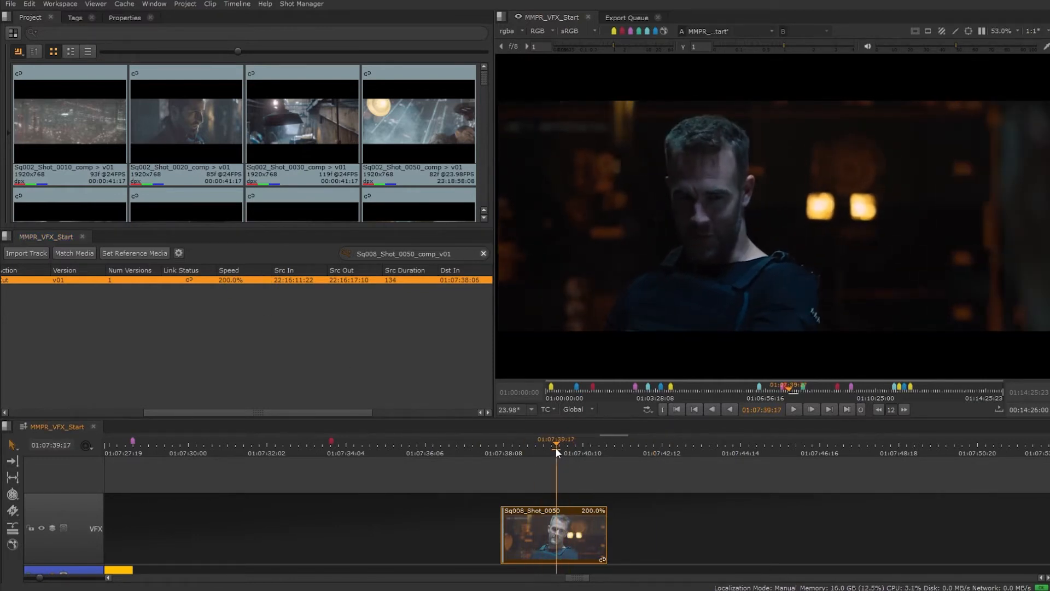
{"action": "key", "text": "ctrl+z"}
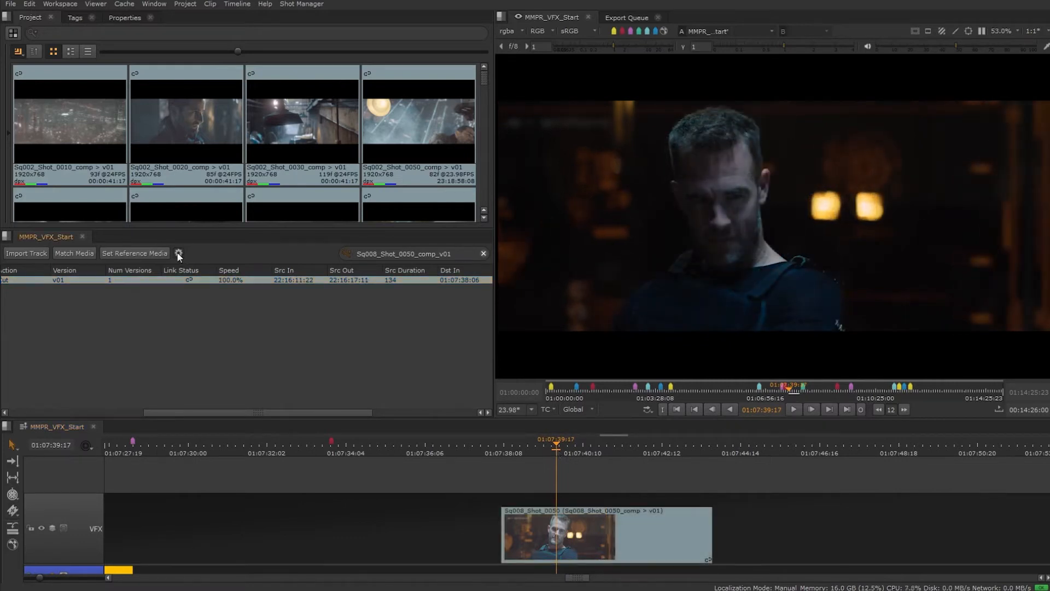
Step: Set the spreadsheet's retime method back to Keep timeline duration
{"action": "left_click", "coordinate": [179, 253]}
{"action": "left_click", "coordinate": [235, 212]}
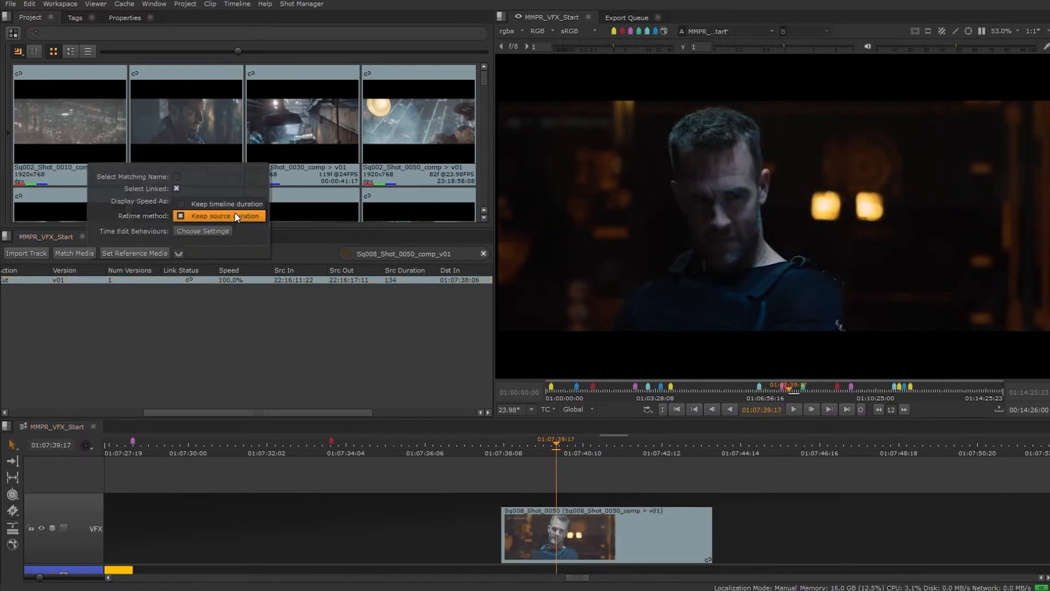
{"action": "left_click", "coordinate": [235, 202]}
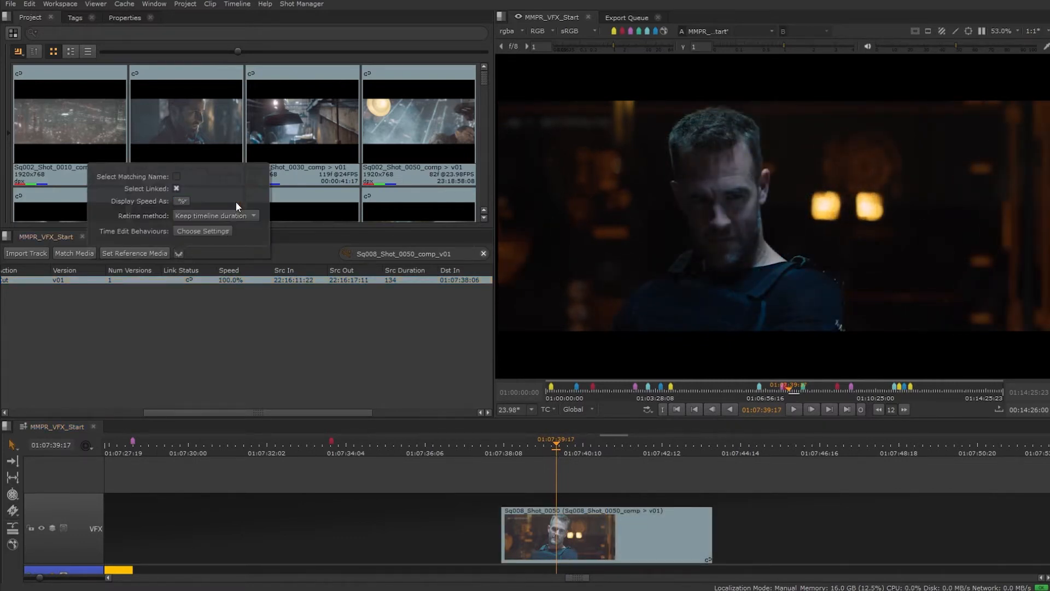
{"action": "left_click", "coordinate": [250, 318]}
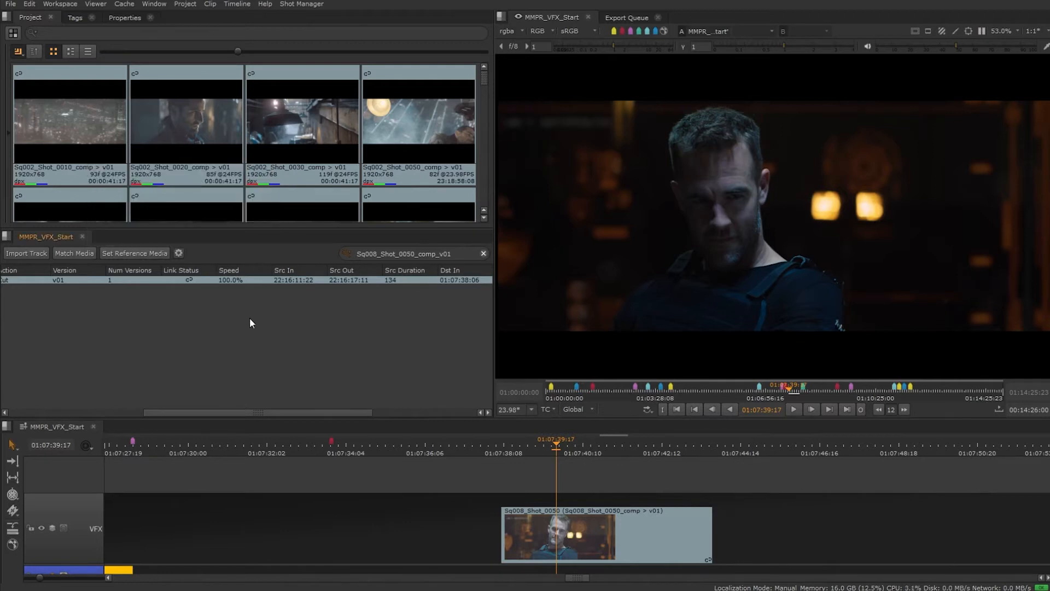
Step: Set the clip's speed to 50% in the spreadsheet
{"action": "double_click", "coordinate": [227, 280]}
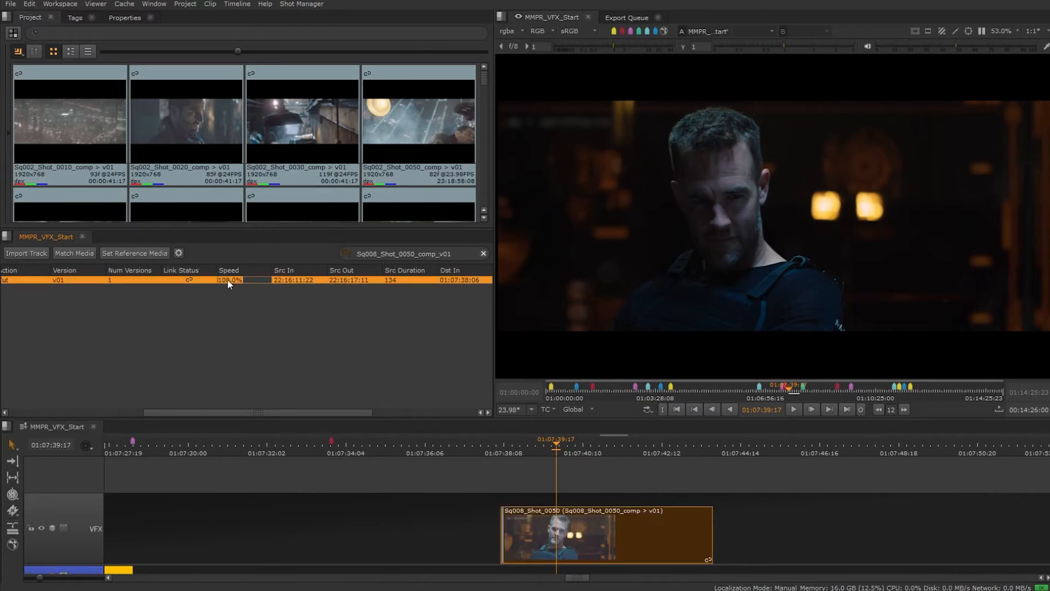
{"action": "type", "text": "2"}
{"action": "type", "text": "0"}
{"action": "key", "text": "Return"}
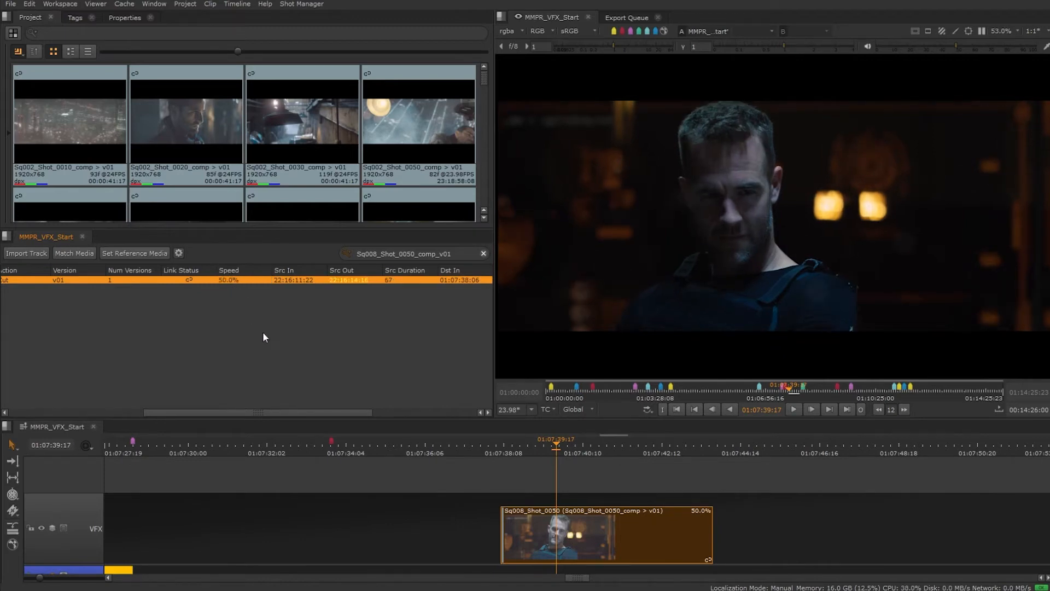
Step: Set the clip's speed to 200% in the spreadsheet
{"action": "double_click", "coordinate": [224, 280]}
{"action": "type", "text": "200"}
{"action": "key", "text": "Return"}
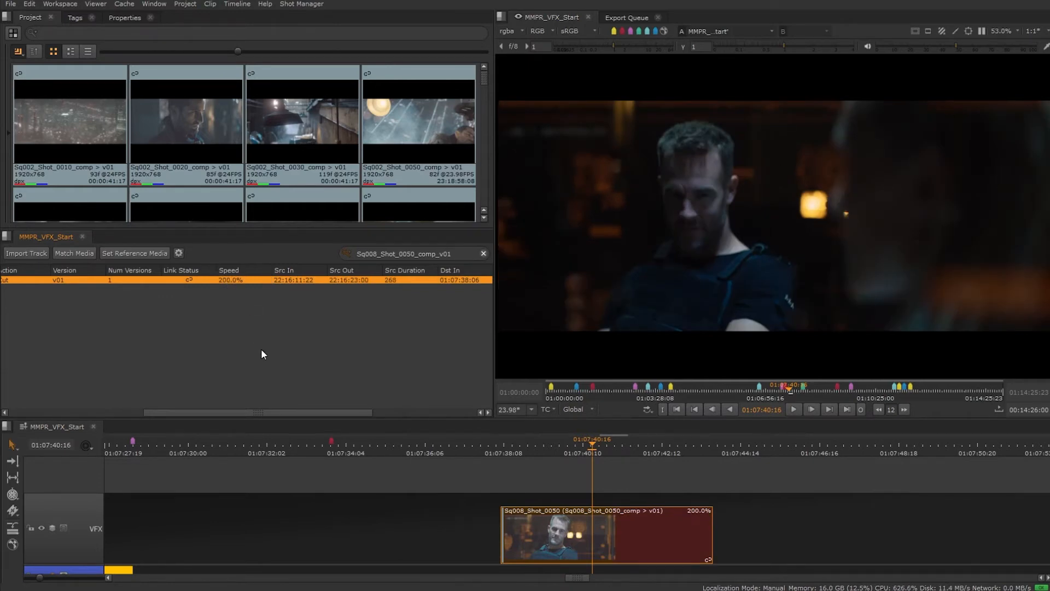
{"action": "left_click", "coordinate": [261, 349]}
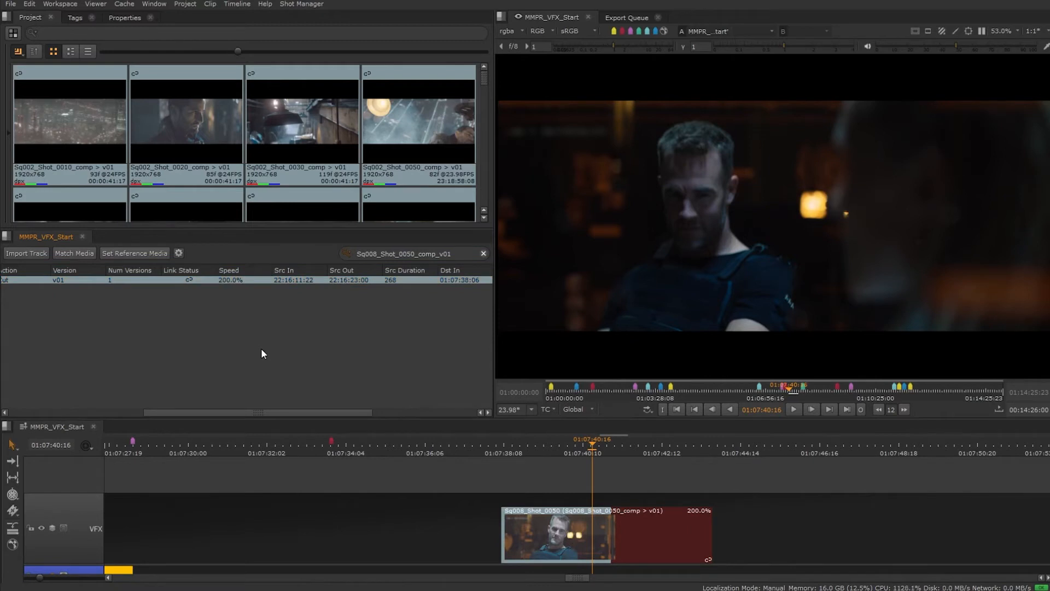
Step: Scrub the playhead through the retimed clip to review it
{"action": "mouse_move", "coordinate": [596, 450]}
{"action": "left_mouse_down"}
{"action": "mouse_move", "coordinate": [625, 450]}
{"action": "mouse_move", "coordinate": [611, 451]}
{"action": "left_mouse_up"}
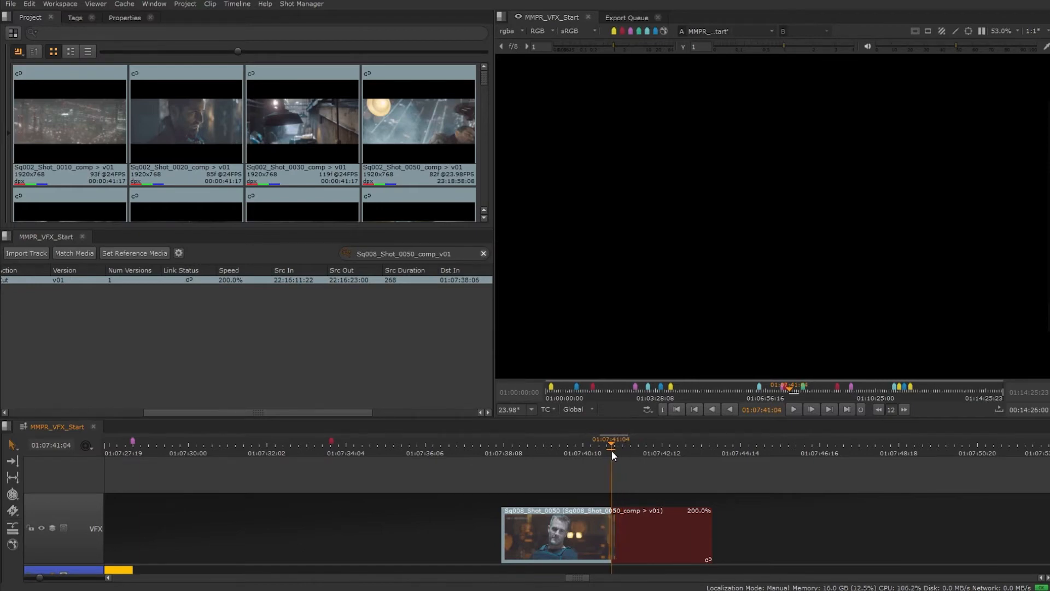
{"action": "left_click_drag", "start_coordinate": [611, 450], "coordinate": [603, 452]}
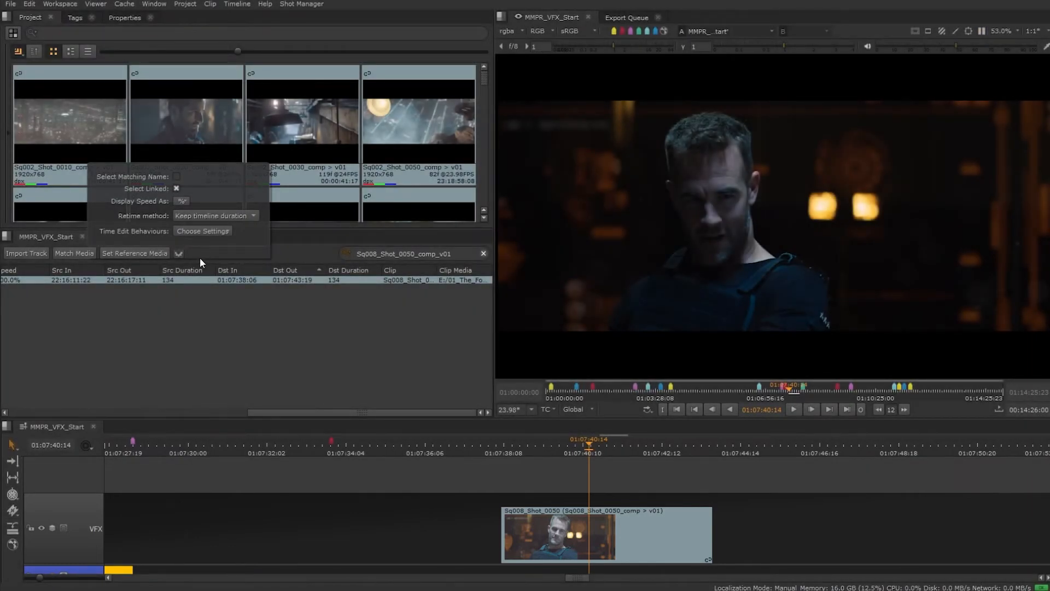
Step: Set the Source In time edit behaviour to Retime
{"action": "left_click", "coordinate": [205, 232]}
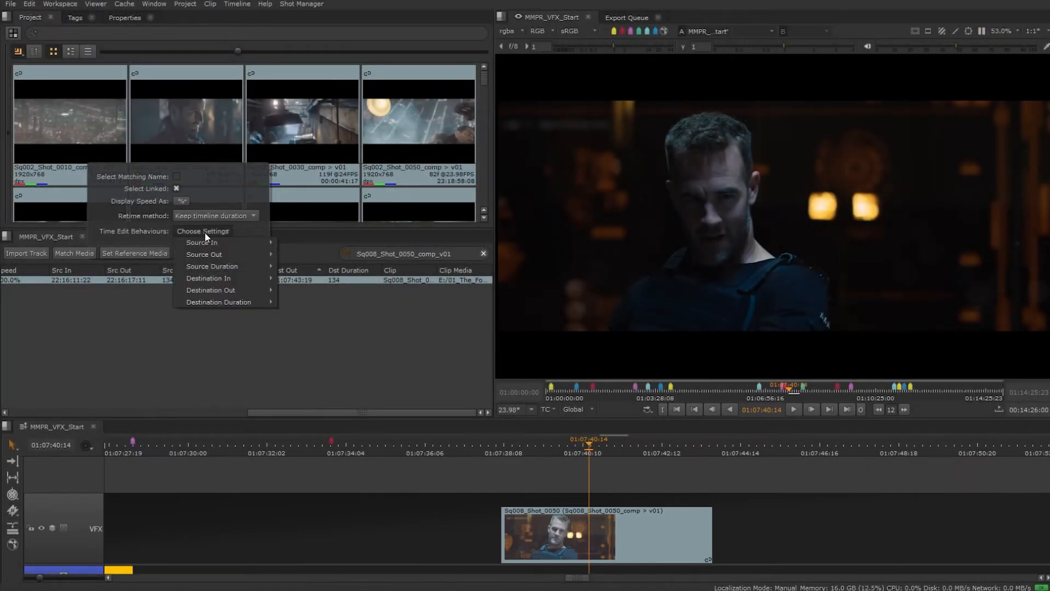
{"action": "mouse_move", "coordinate": [205, 239]}
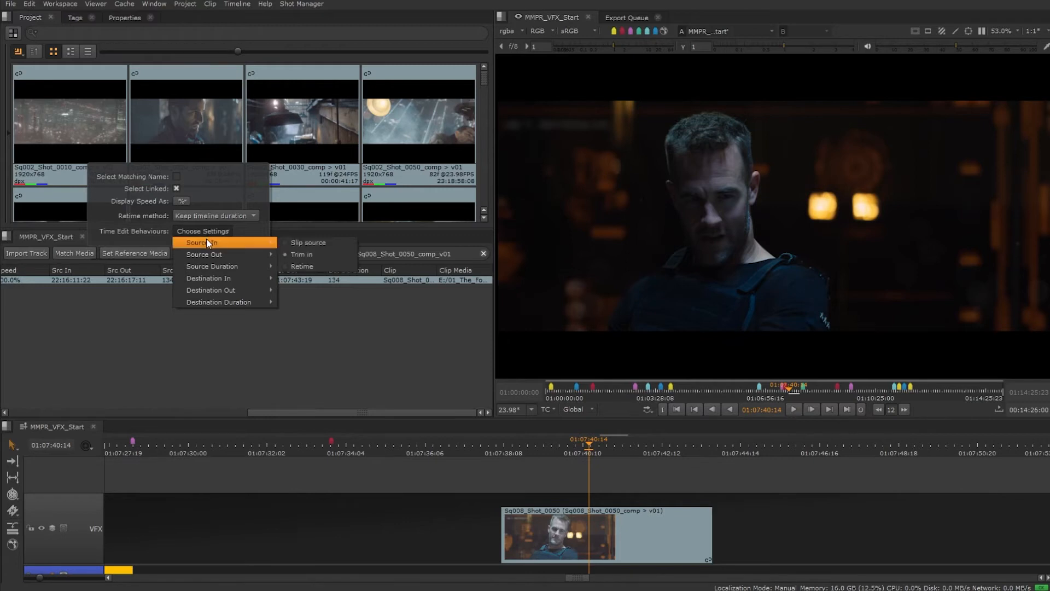
{"action": "left_click", "coordinate": [303, 266]}
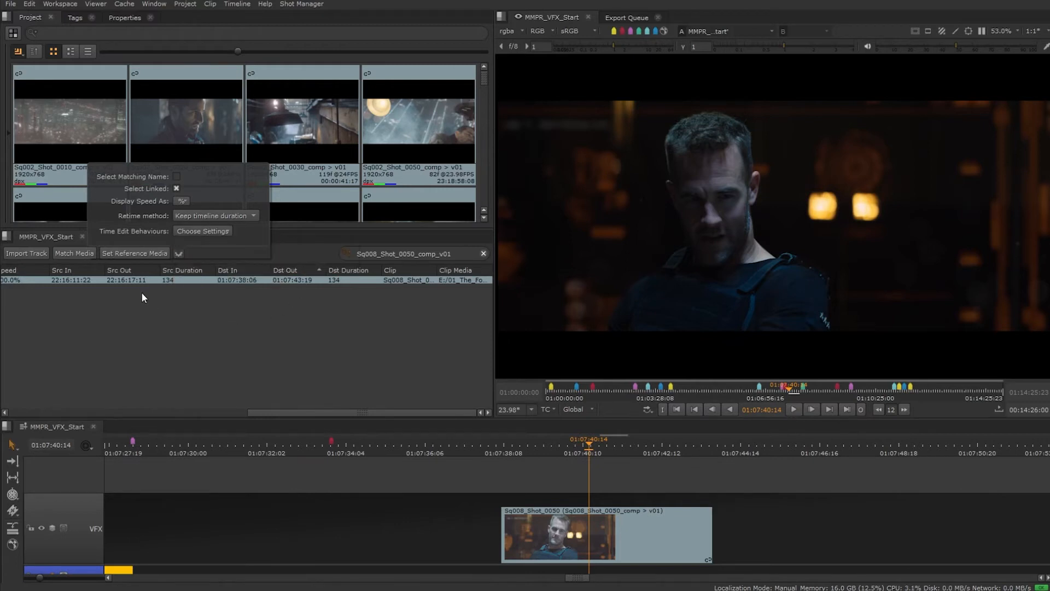
Step: Set the clip's Src In to 22:16:13:22 in the spreadsheet using the Retime behaviour
{"action": "left_click", "coordinate": [80, 281]}
{"action": "double_click", "coordinate": [80, 280]}
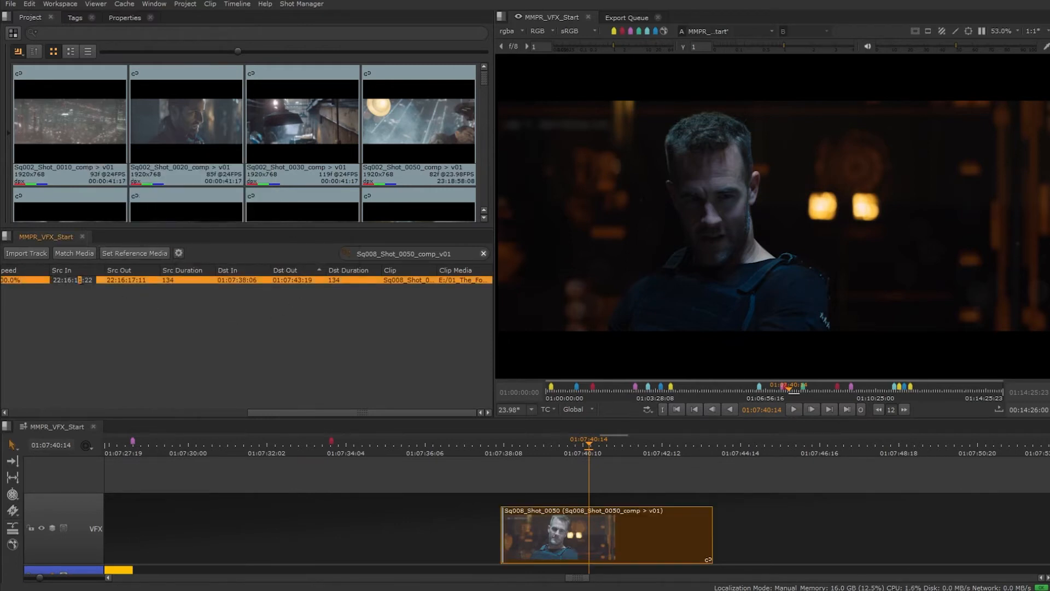
{"action": "type", "text": "3"}
{"action": "key", "text": "Return"}
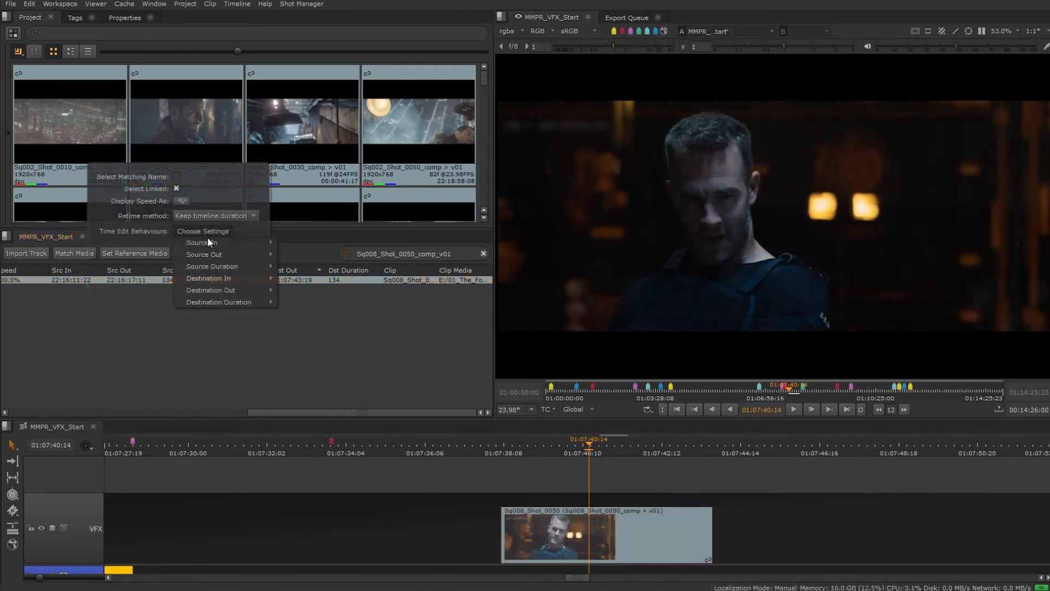
Step: Switch the Source In time edit behaviour to Trim In and set the clip's Src In to 22:16:14:22
{"action": "mouse_move", "coordinate": [257, 242]}
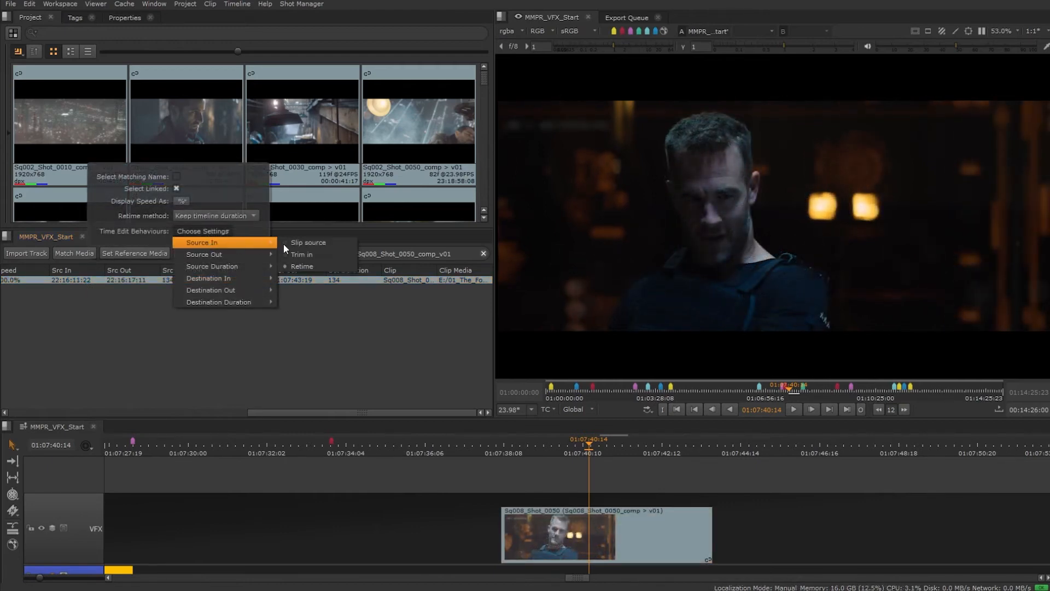
{"action": "left_click", "coordinate": [313, 254]}
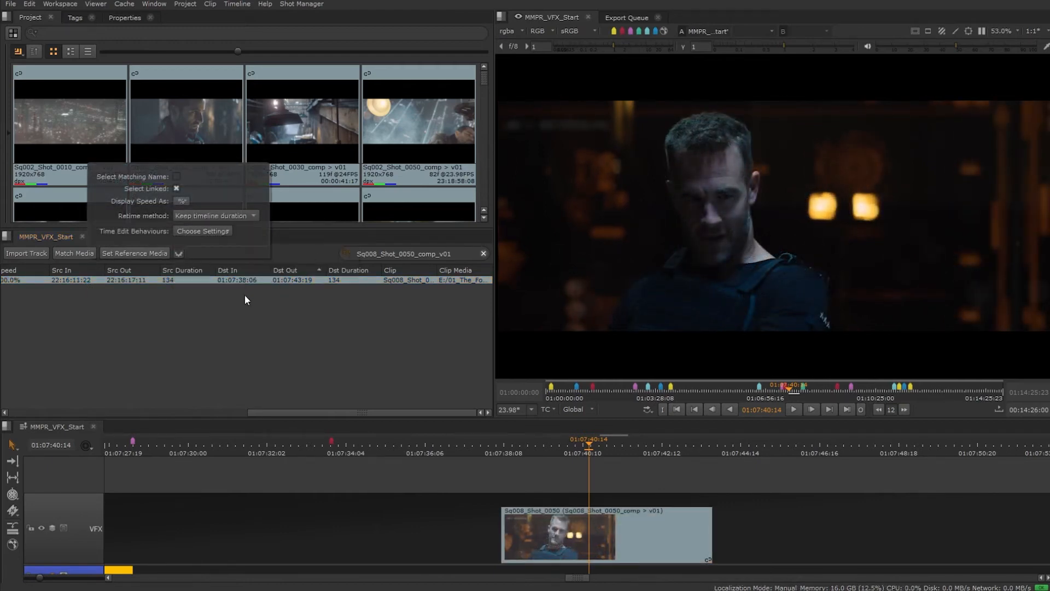
{"action": "left_click", "coordinate": [78, 278]}
{"action": "left_click", "coordinate": [77, 278]}
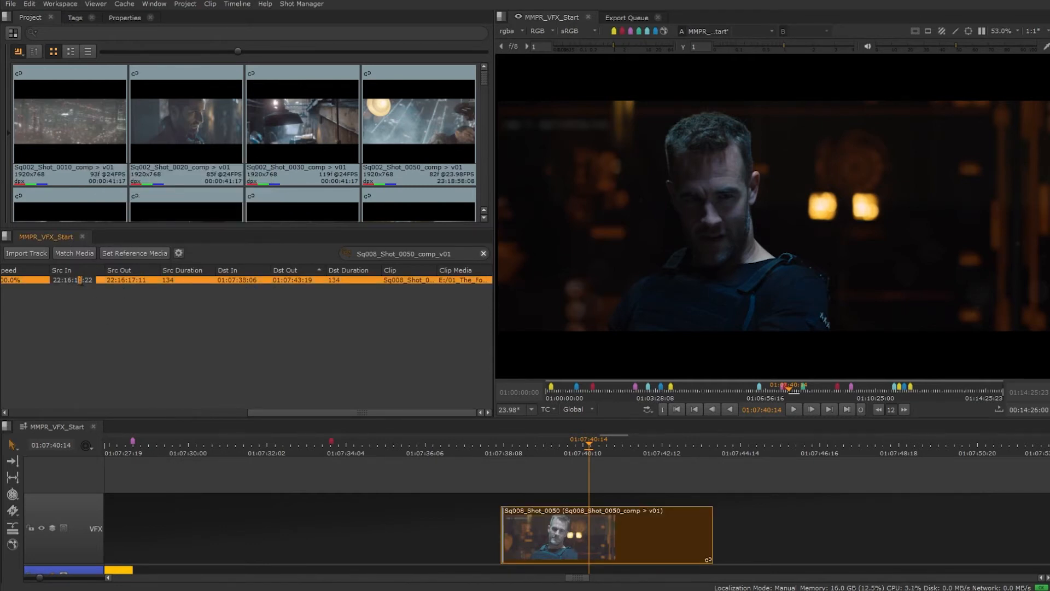
{"action": "type", "text": "4"}
{"action": "key", "text": "Return"}
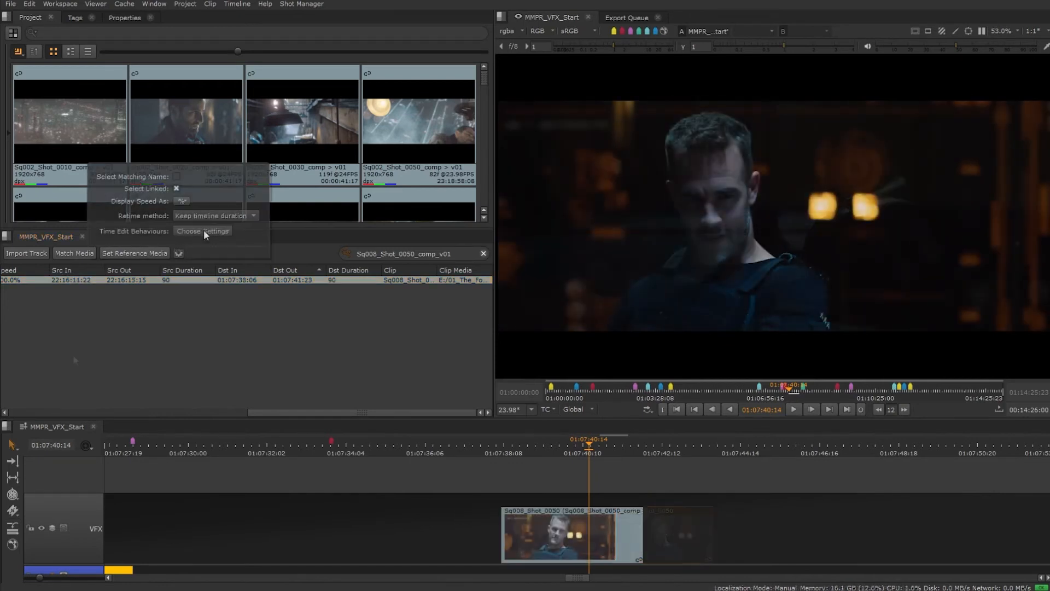
Step: Switch the Source In time edit behaviour to Slip Source and set the clip's Src In to 22:16:12:22
{"action": "left_click", "coordinate": [204, 231]}
{"action": "mouse_move", "coordinate": [218, 242]}
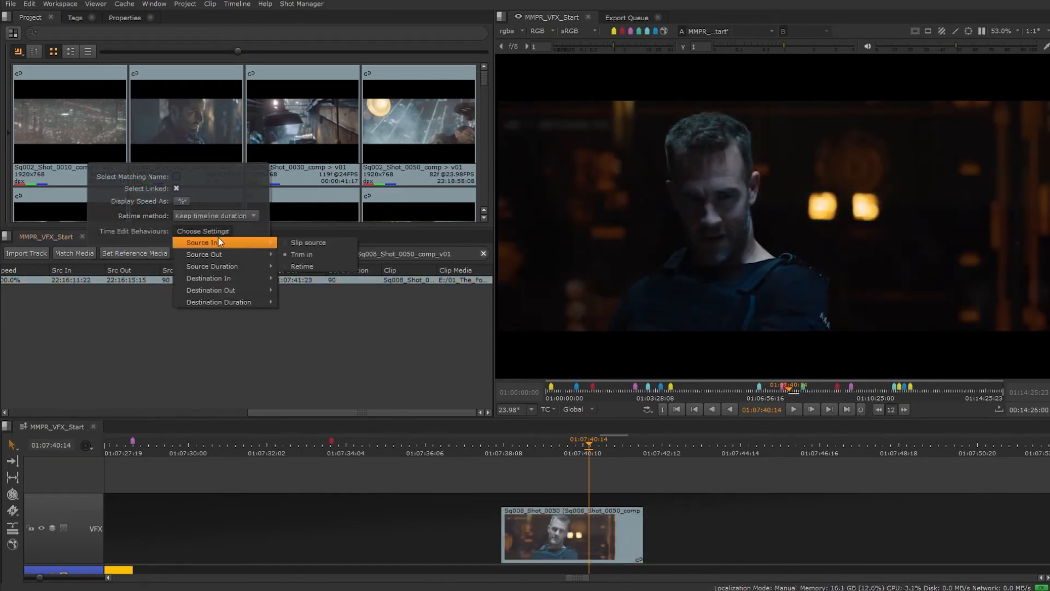
{"action": "left_click", "coordinate": [303, 243]}
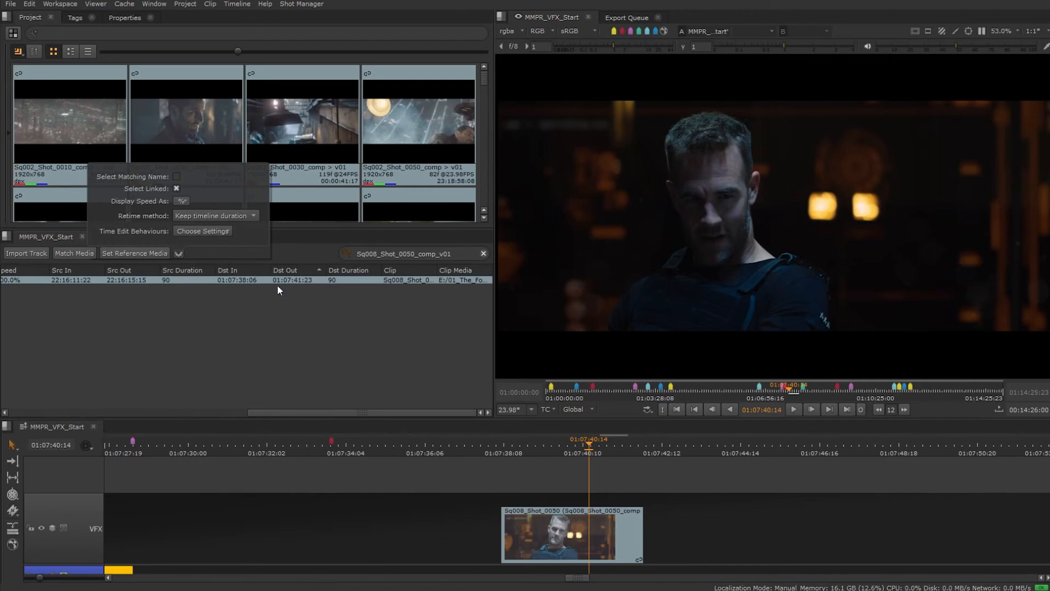
{"action": "double_click", "coordinate": [77, 280]}
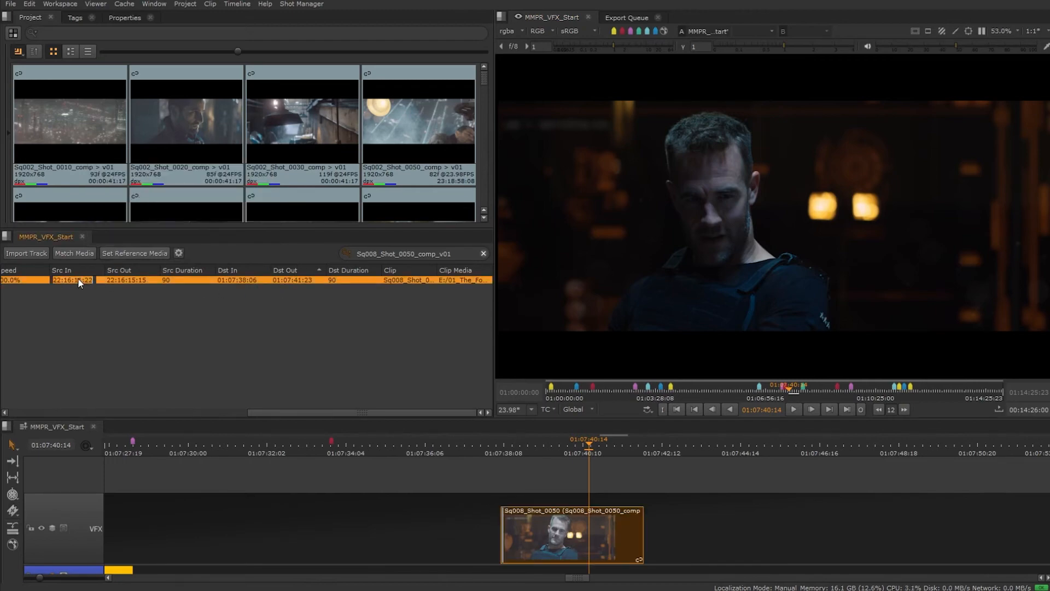
{"action": "left_click_drag", "start_coordinate": [78, 280], "coordinate": [82, 280]}
{"action": "type", "text": "2"}
{"action": "key", "text": "Return"}
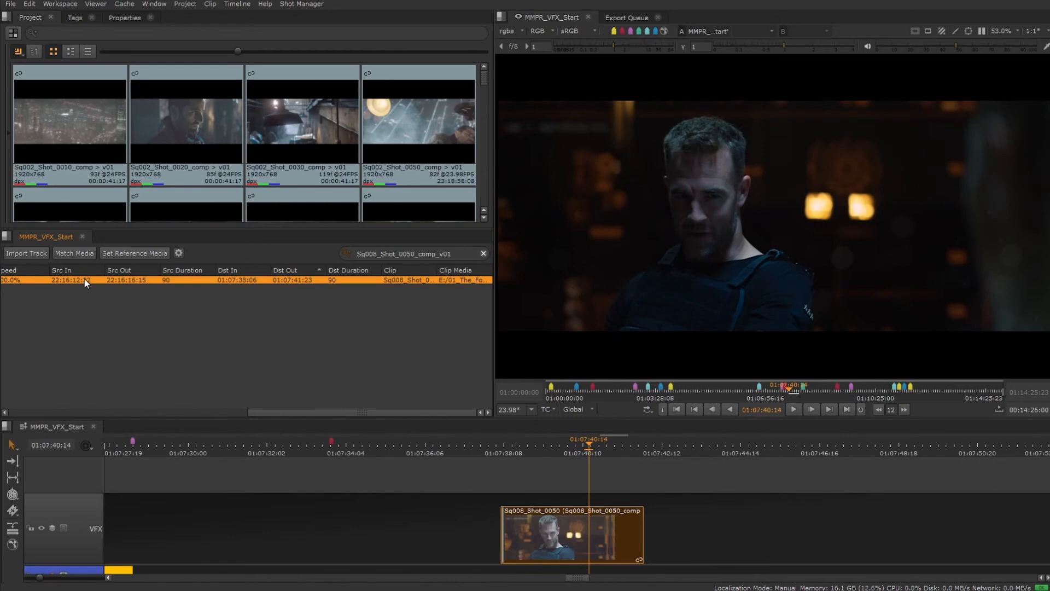
{"action": "left_click", "coordinate": [178, 253]}
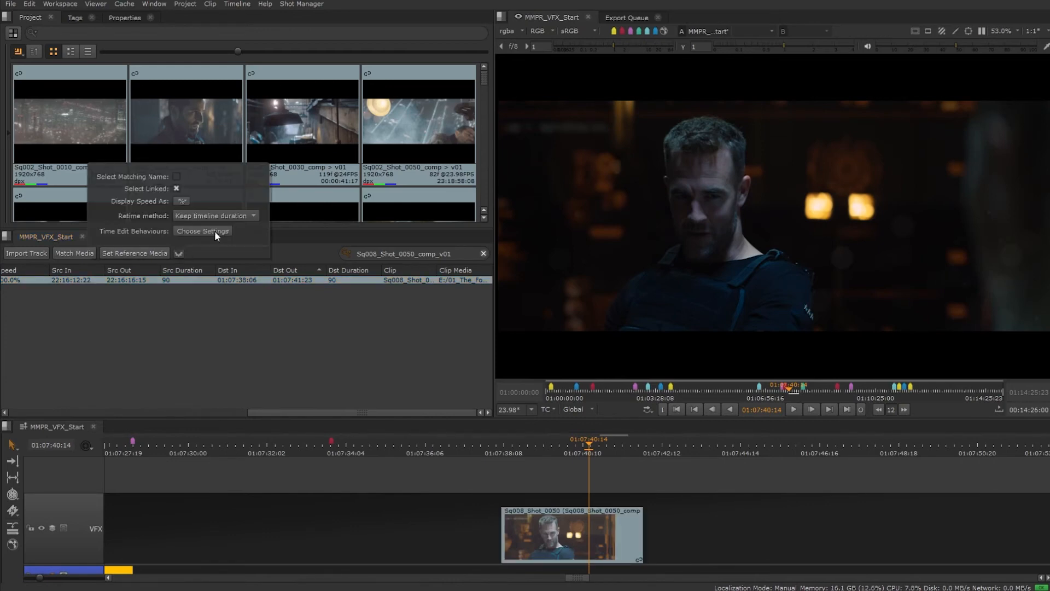
{"action": "left_click", "coordinate": [215, 230]}
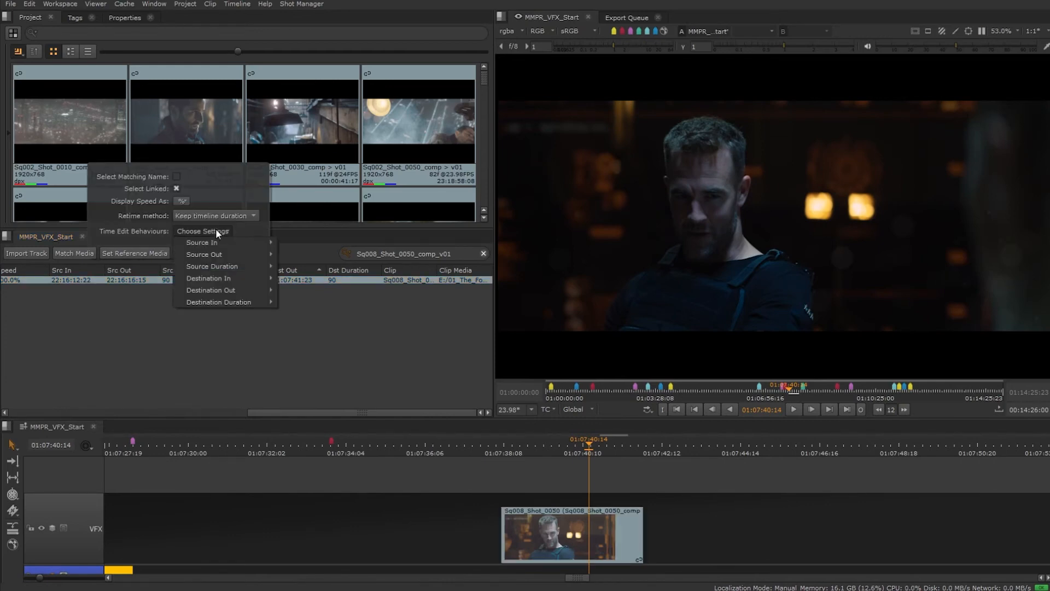
{"action": "mouse_move", "coordinate": [219, 244]}
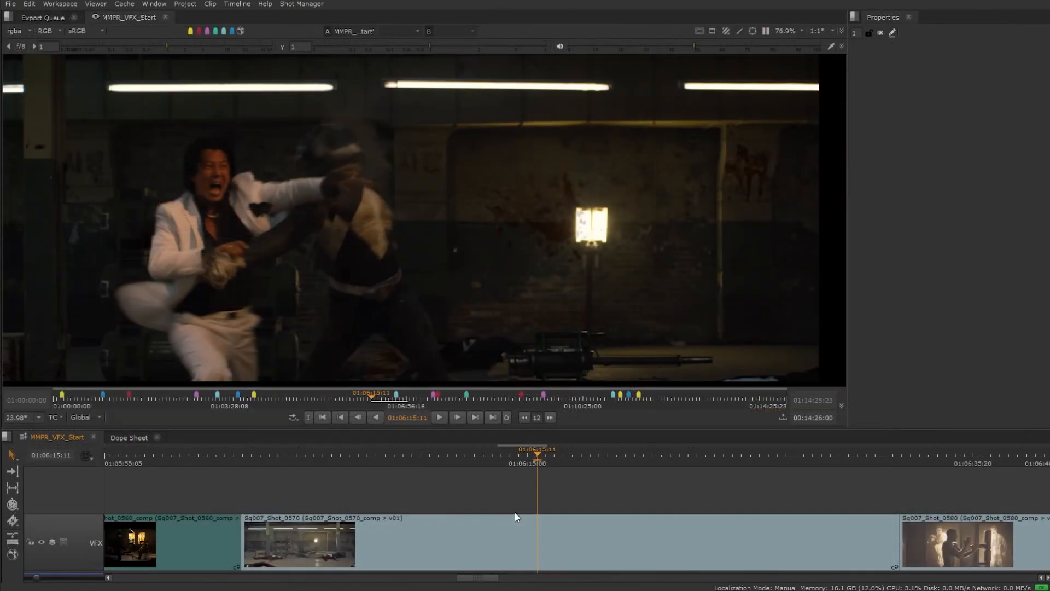
Step: Add a TimeWarp soft effect to the Sq007_Shot_0570 clip in the timeline
{"action": "left_click", "coordinate": [502, 530]}
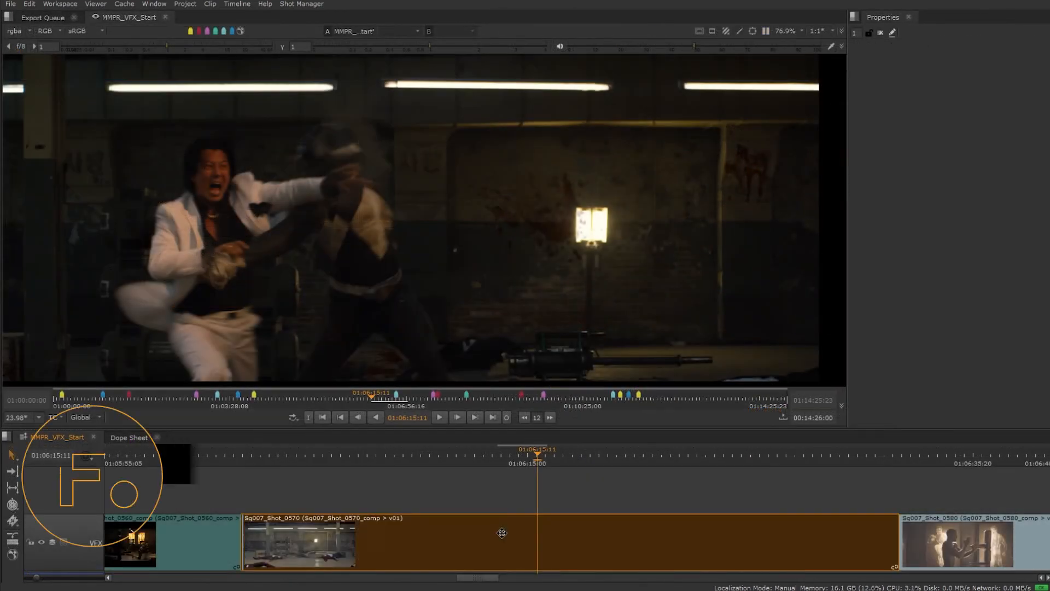
{"action": "right_click", "coordinate": [502, 531]}
{"action": "mouse_move", "coordinate": [629, 477]}
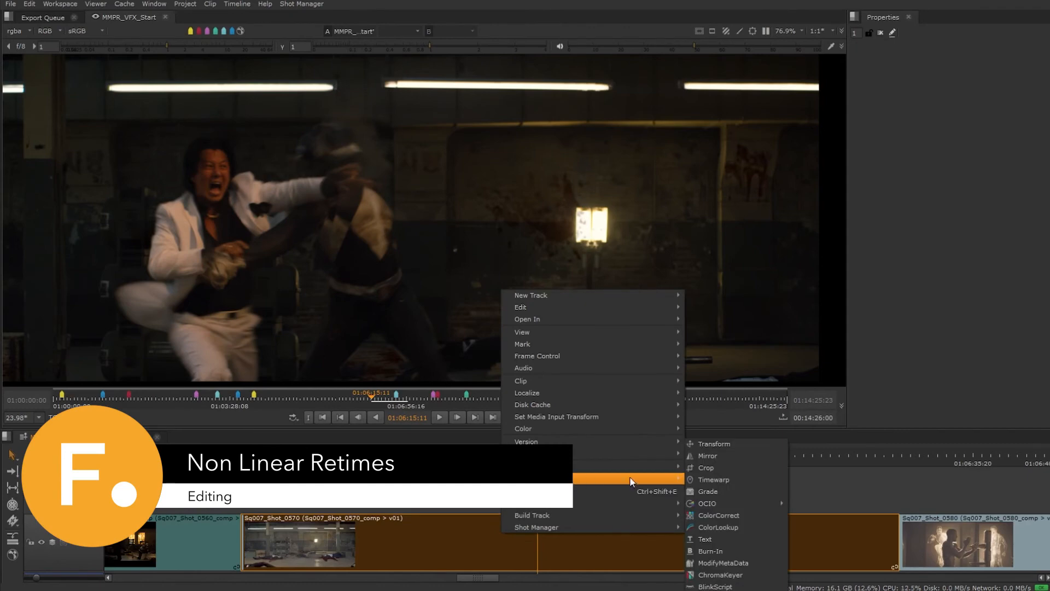
{"action": "left_click", "coordinate": [705, 476]}
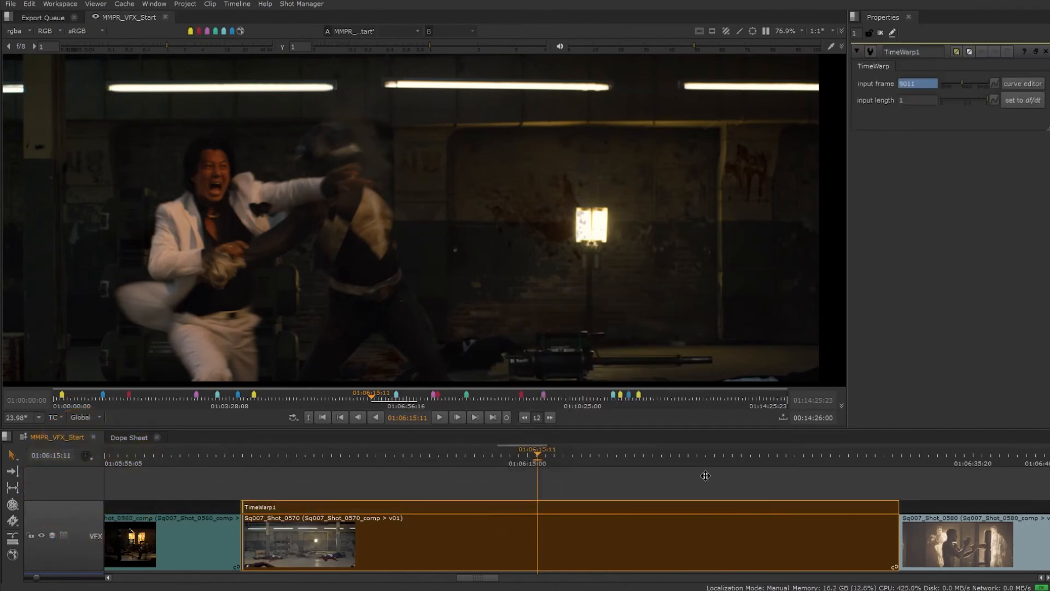
Step: Show the TimeWarp lookup curve in the curve editor and make all its key tangents horizontal
{"action": "left_click_drag", "start_coordinate": [539, 428], "coordinate": [538, 283]}
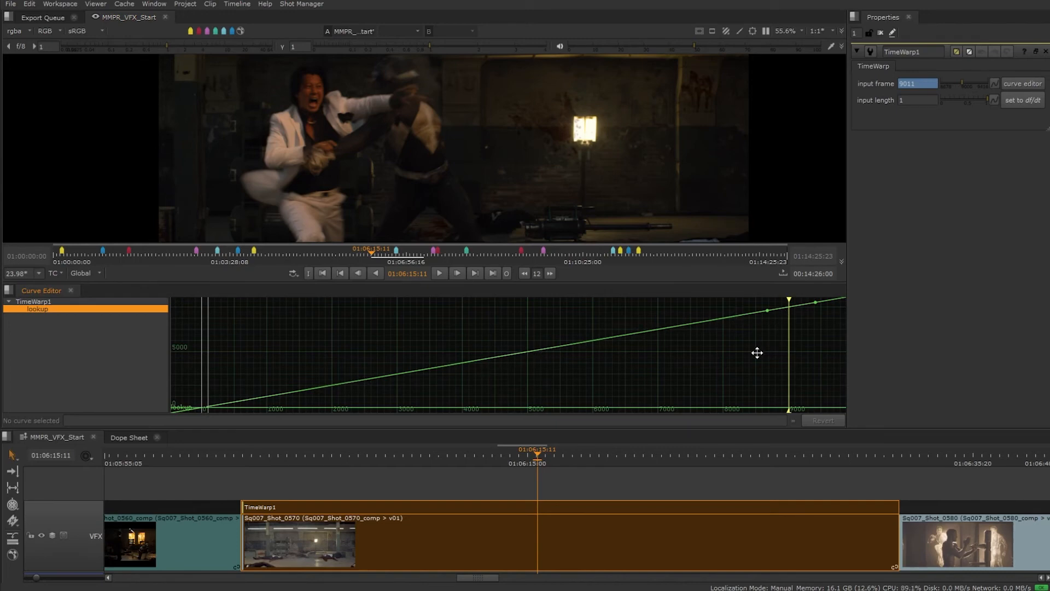
{"action": "left_click_drag", "start_coordinate": [823, 340], "coordinate": [762, 367]}
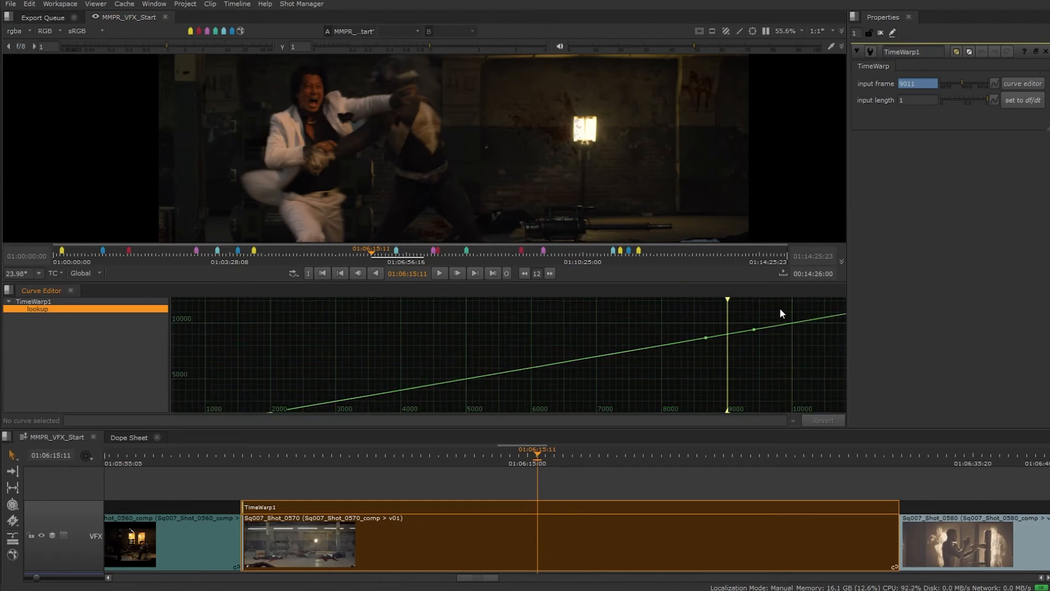
{"action": "key", "text": "ctrl+a"}
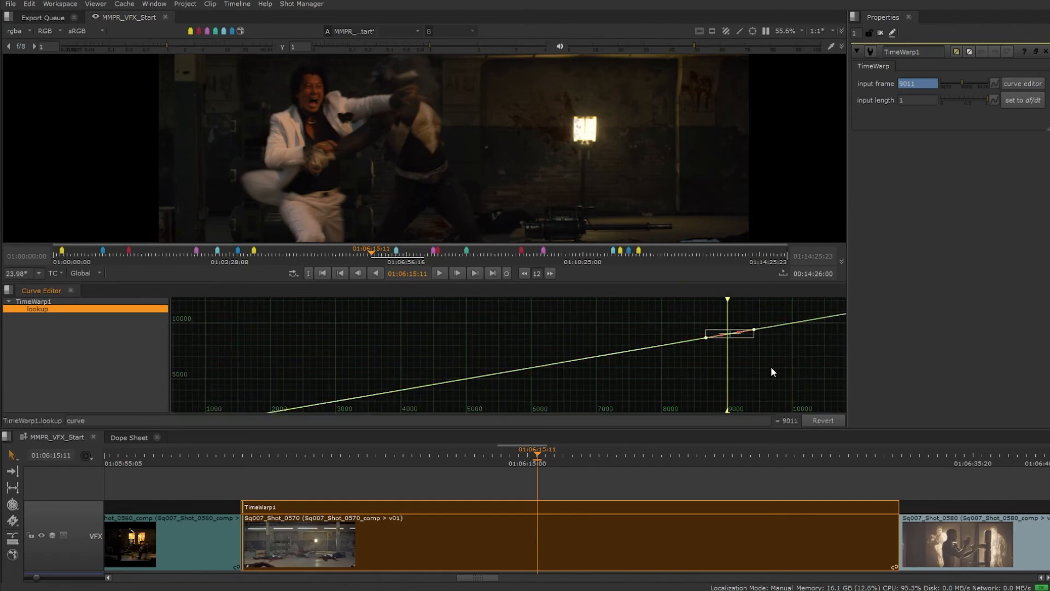
{"action": "key", "text": "h"}
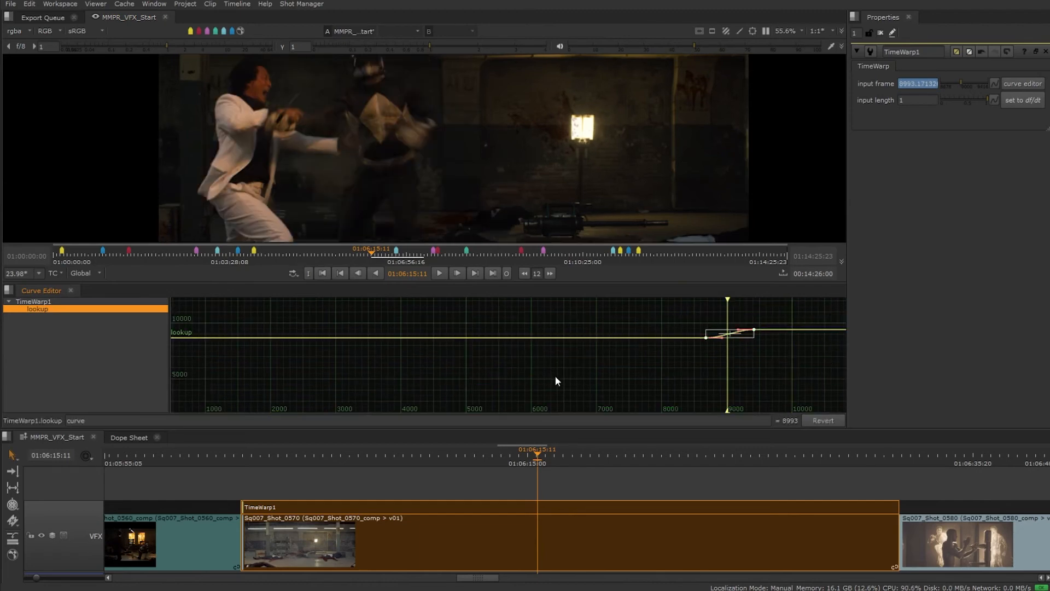
{"action": "key", "text": "f"}
Step: Reshape the lookup curve by adjusting a key tangent, moving the last key to frame 9233 and shifting the first key forward
{"action": "left_click_drag", "start_coordinate": [493, 365], "coordinate": [560, 352]}
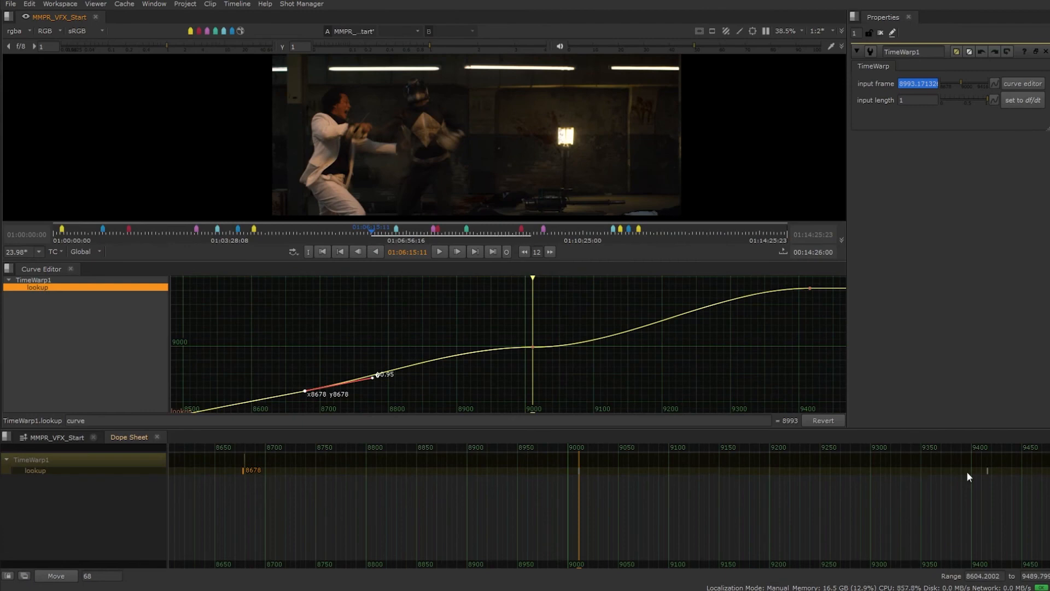
{"action": "left_click_drag", "start_coordinate": [987, 471], "coordinate": [807, 483]}
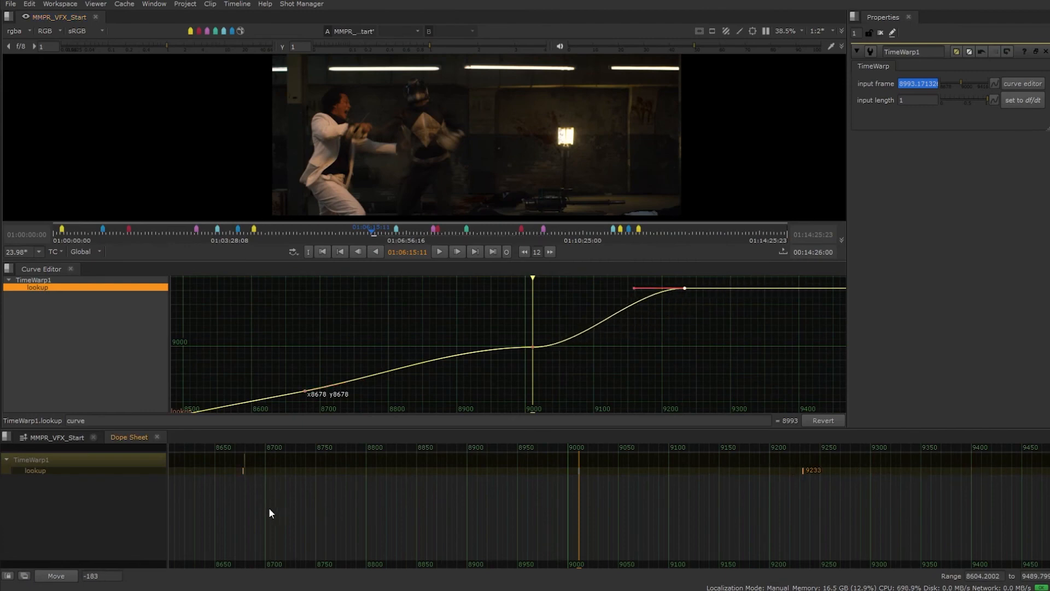
{"action": "left_click_drag", "start_coordinate": [244, 471], "coordinate": [289, 459]}
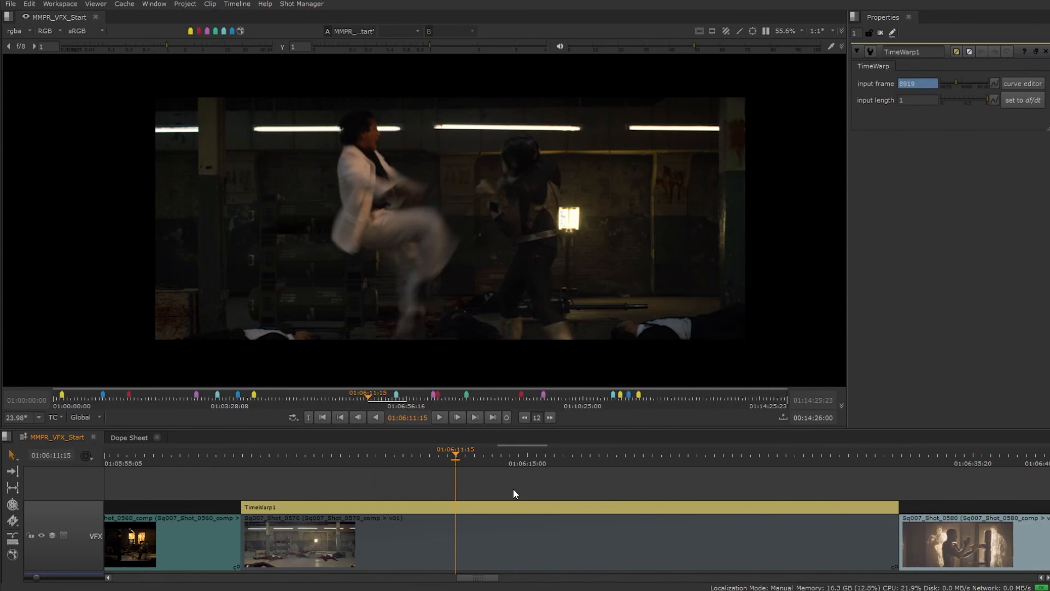
Step: Delete the TimeWarp soft effect and open the Sq007_Shot_0570 clip in its own timeline view
{"action": "left_click", "coordinate": [499, 507]}
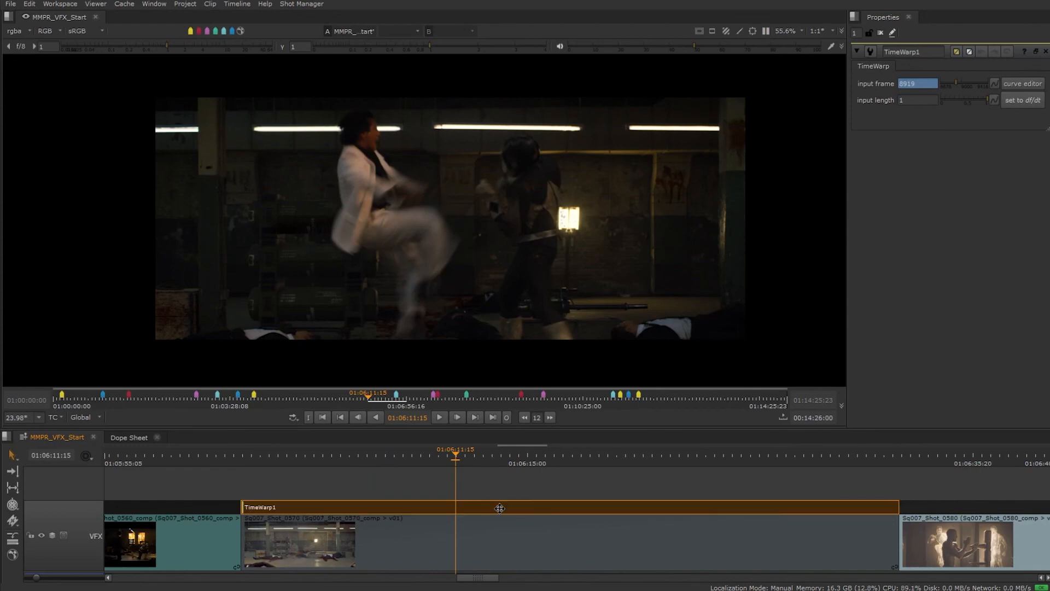
{"action": "key", "text": "Delete"}
{"action": "left_click", "coordinate": [499, 530]}
{"action": "right_click", "coordinate": [499, 529]}
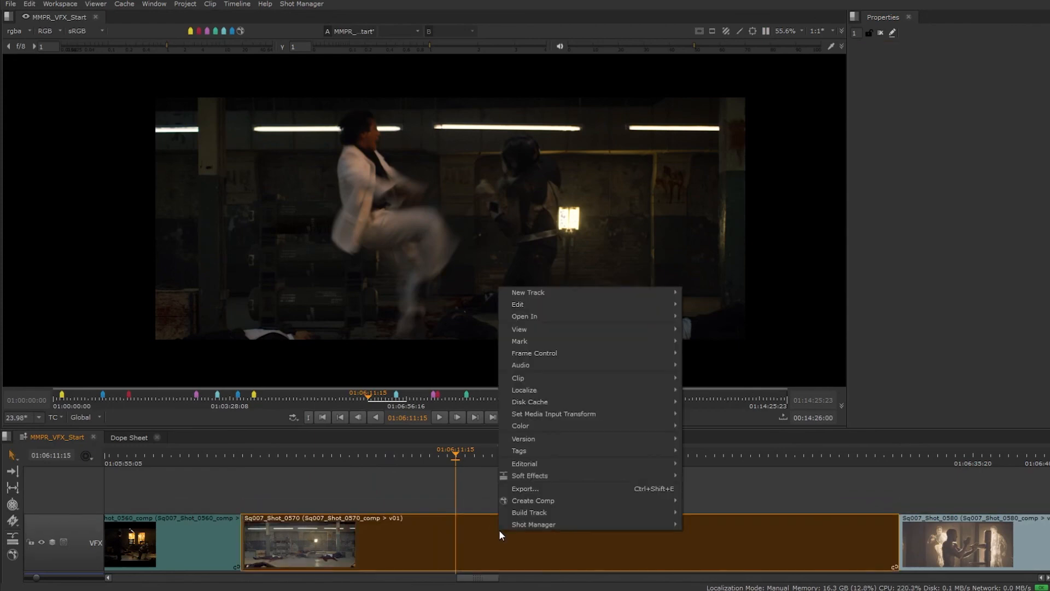
{"action": "mouse_move", "coordinate": [563, 312]}
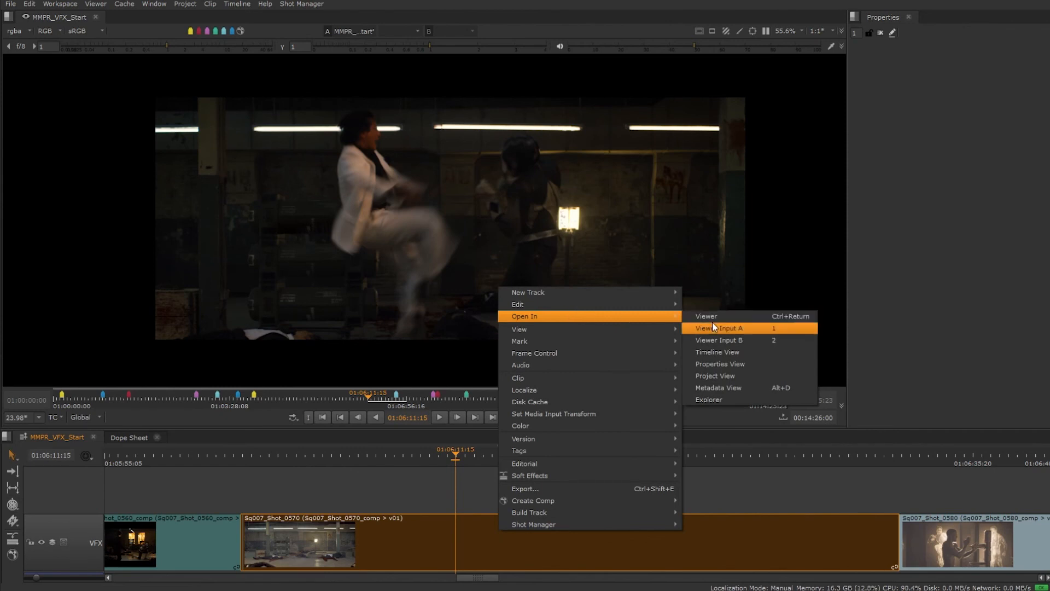
{"action": "left_click", "coordinate": [722, 350]}
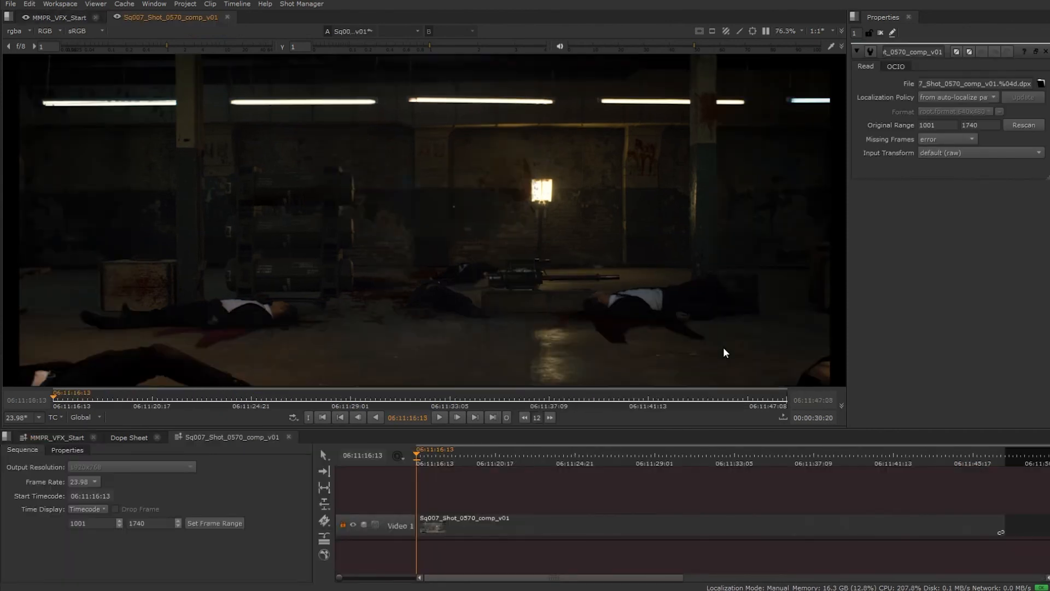
Step: Add a TimeWarp effect over the clip in its own sequence with its input frame set to 90, then return to the main sequence
{"action": "left_click", "coordinate": [327, 539]}
{"action": "left_click", "coordinate": [395, 479]}
{"action": "left_click_drag", "start_coordinate": [416, 455], "coordinate": [492, 454]}
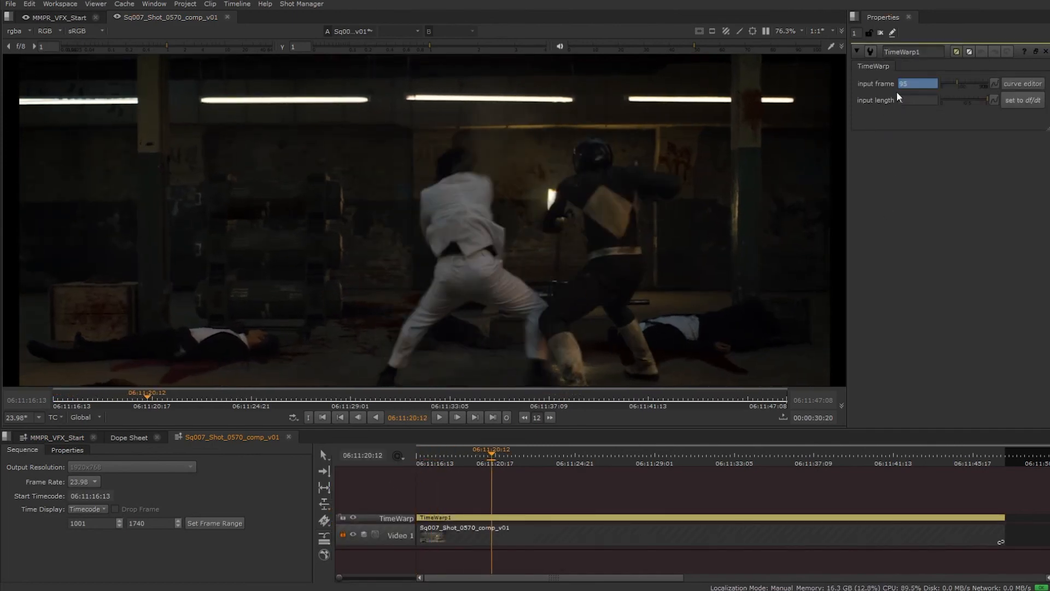
{"action": "type", "text": "90"}
{"action": "key", "text": "Return"}
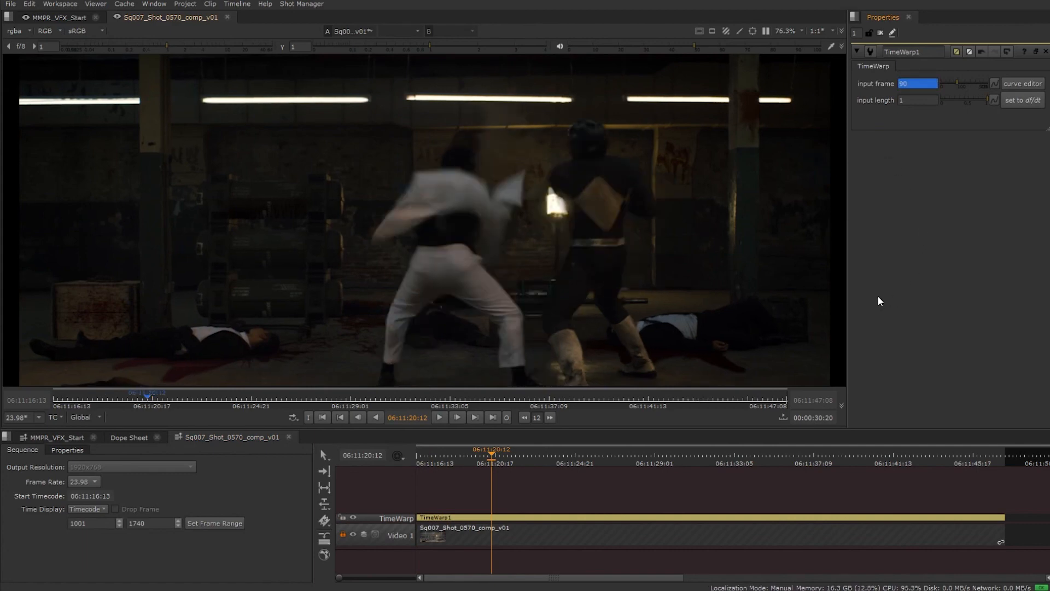
{"action": "left_click", "coordinate": [68, 437]}
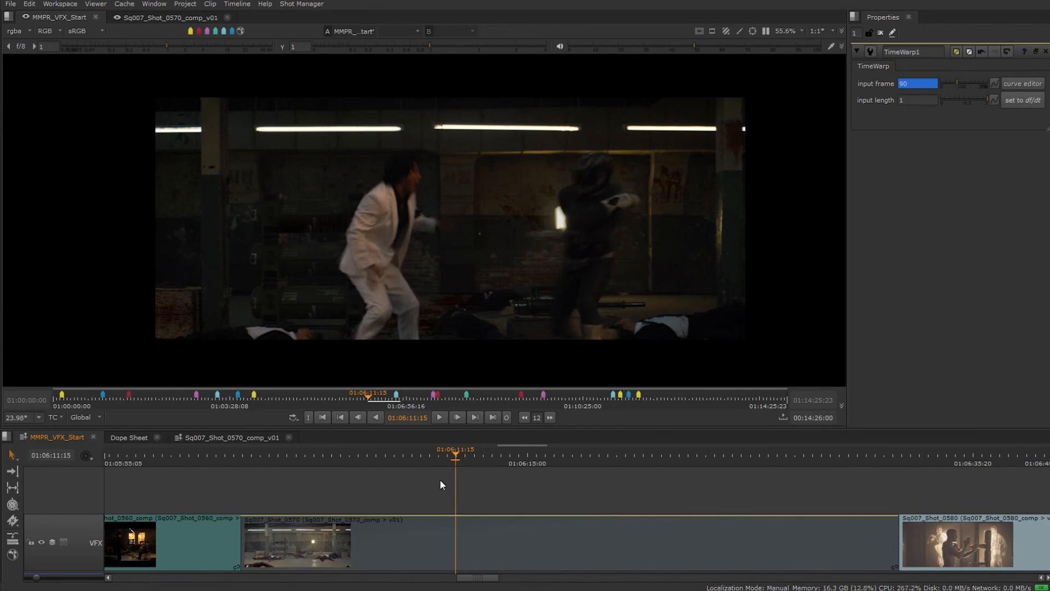